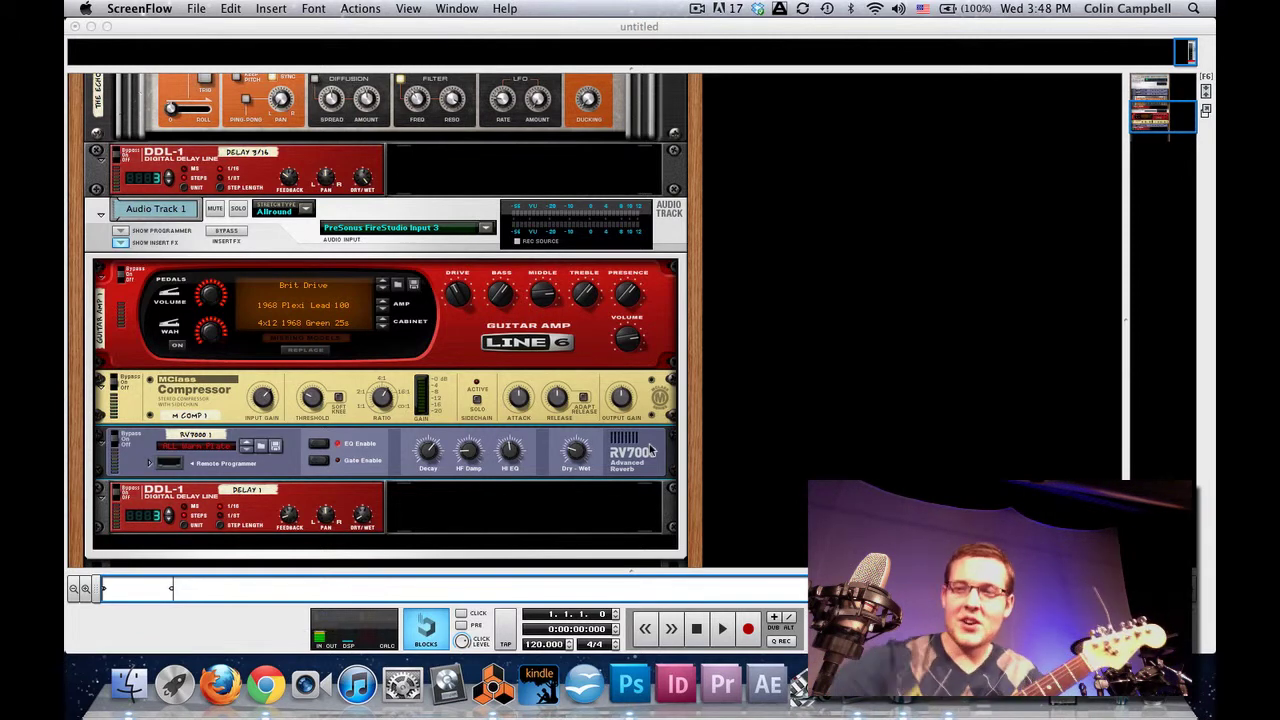
Switch to Google Chrome and show the Nashville notation chord family spreadsheet.
key("ctrl+Up")
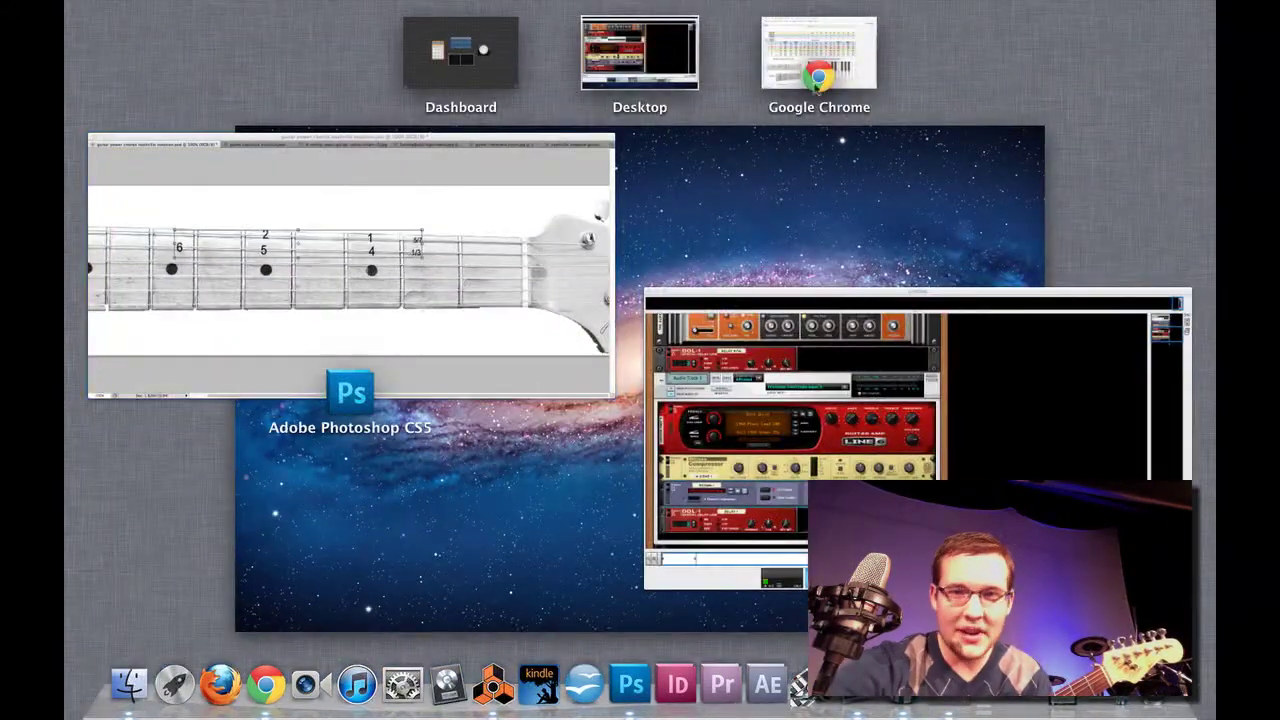
left_click(822, 70)
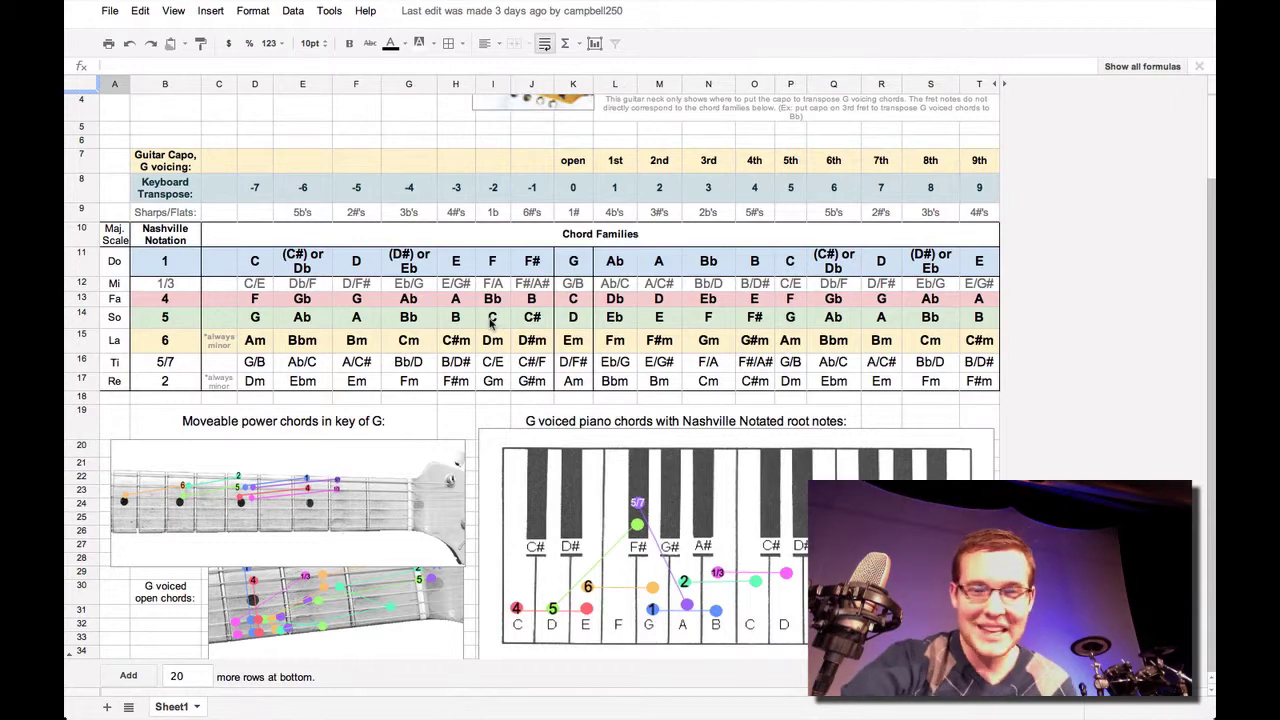
Switch to the guitar power chords document in Photoshop and hide the number layers from 5/7 down to 1.
key("ctrl+Up")
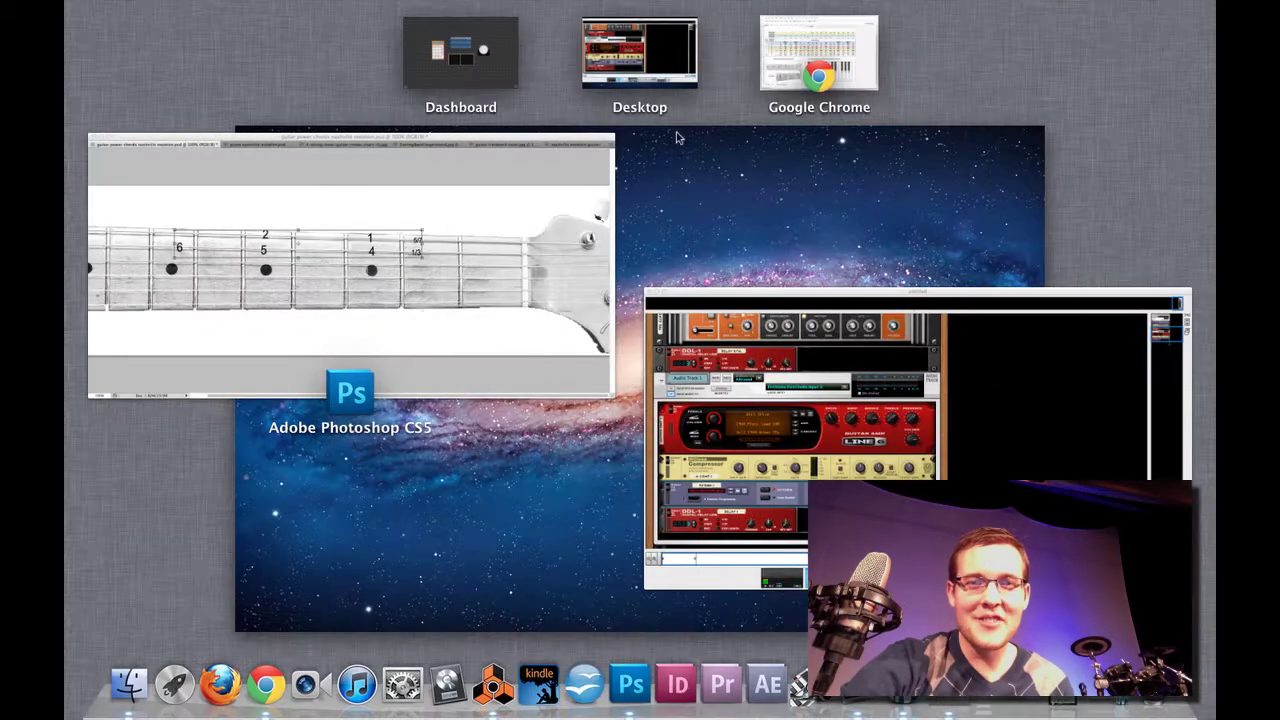
left_click(524, 268)
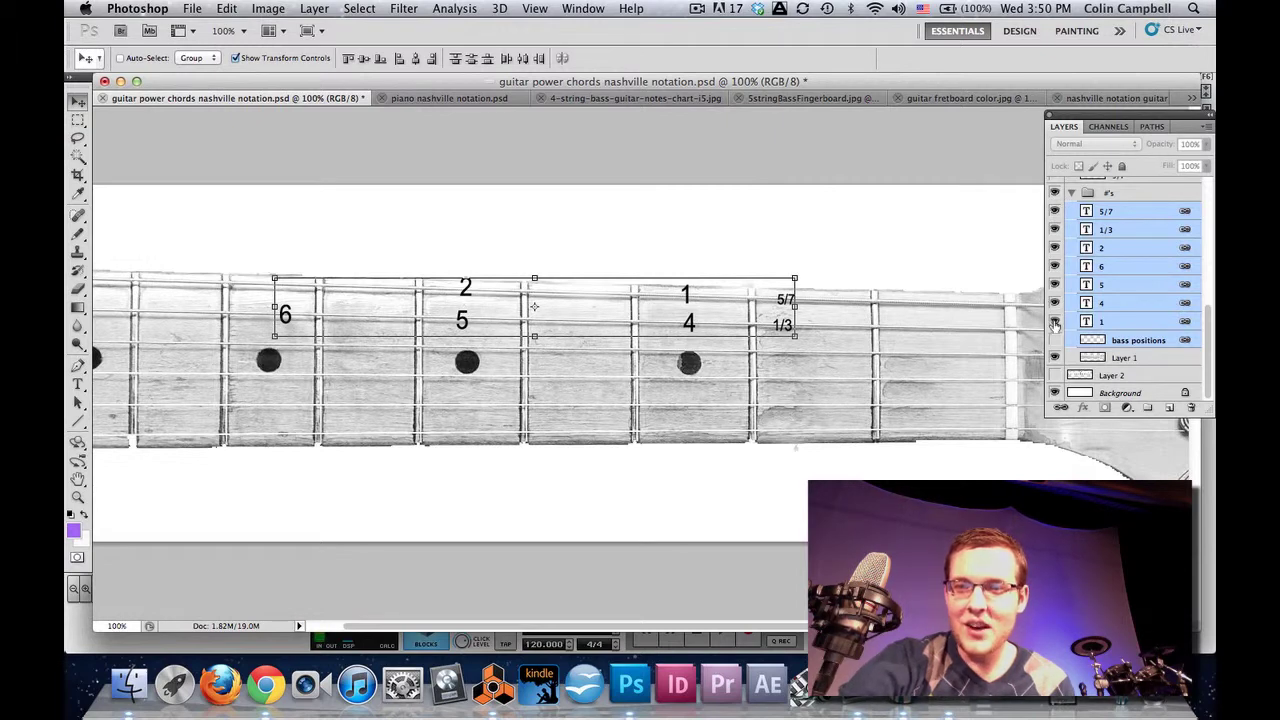
left_click_drag(1055, 325, 1056, 212)
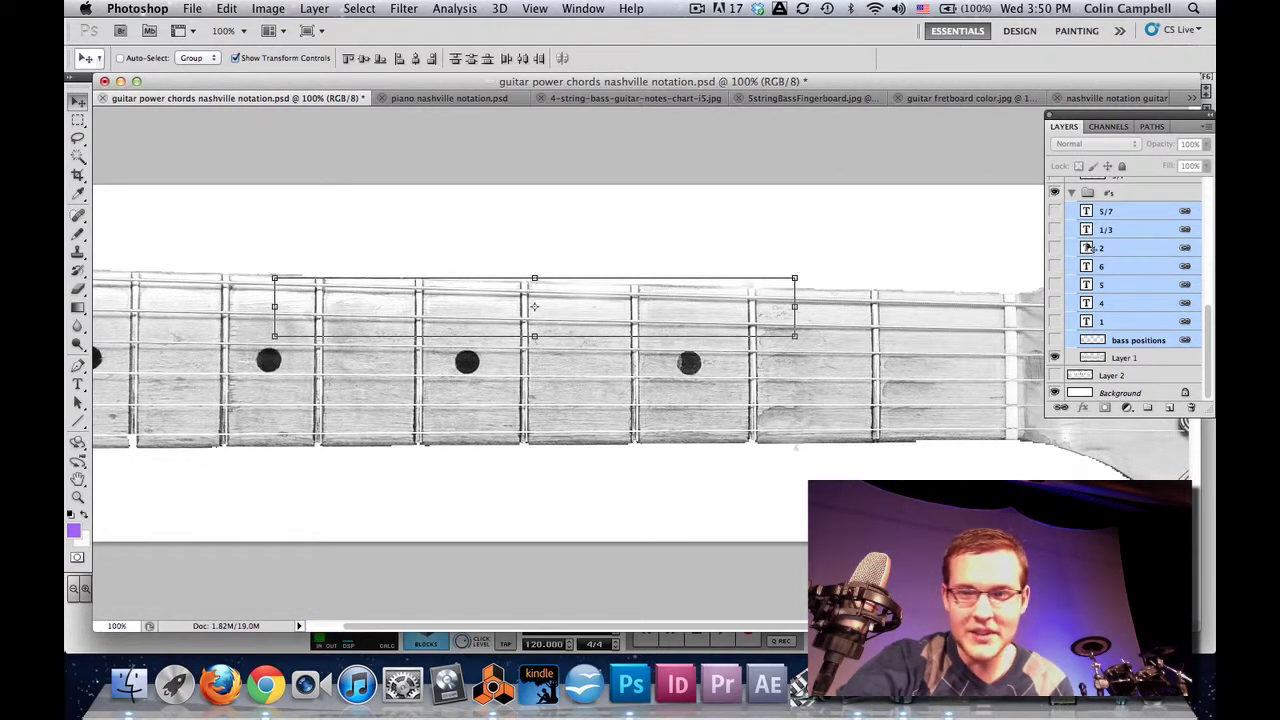
left_click(78, 120)
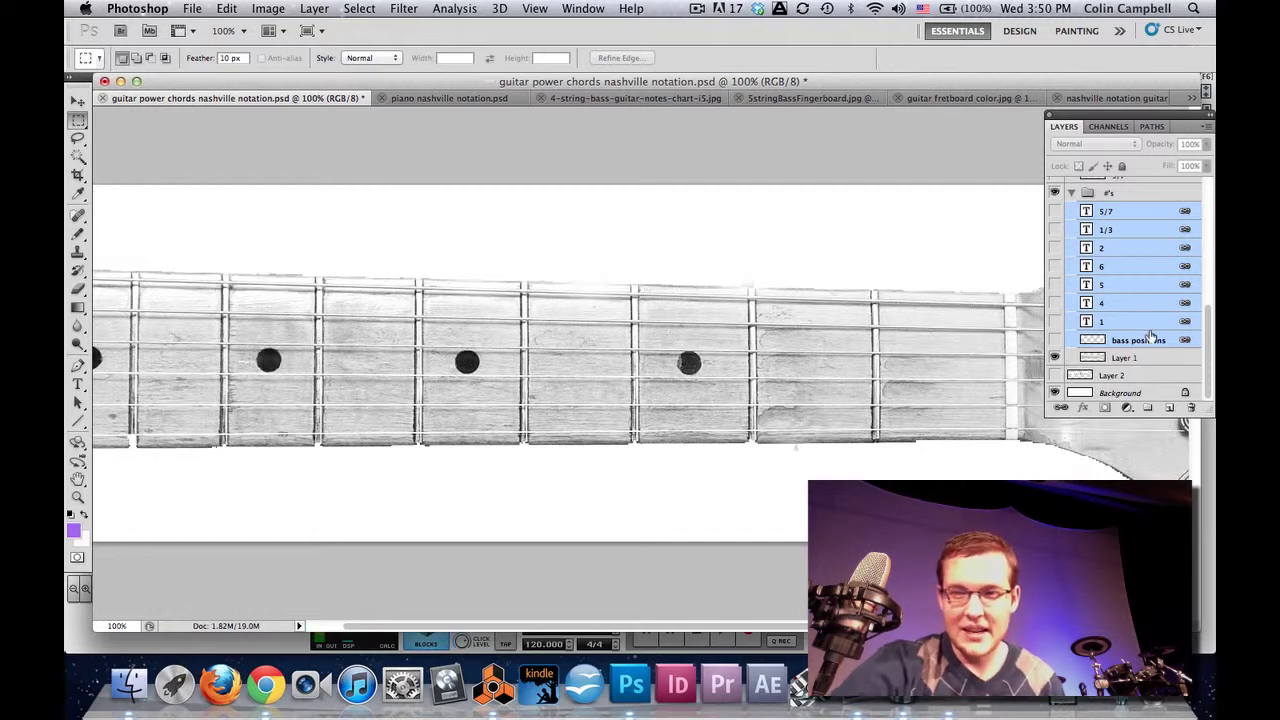
Show Layer 2 with the note names and move it up until the A-string note row sits above the fretboard.
left_click(1055, 375)
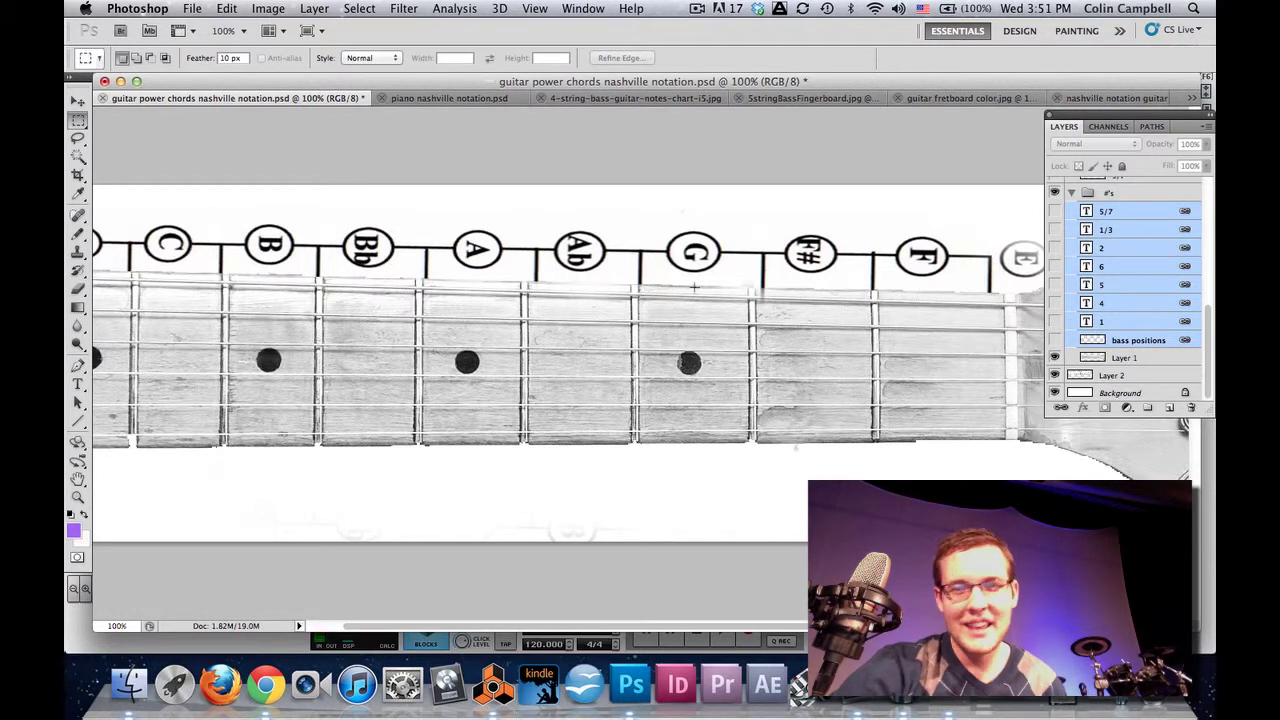
left_click(78, 101)
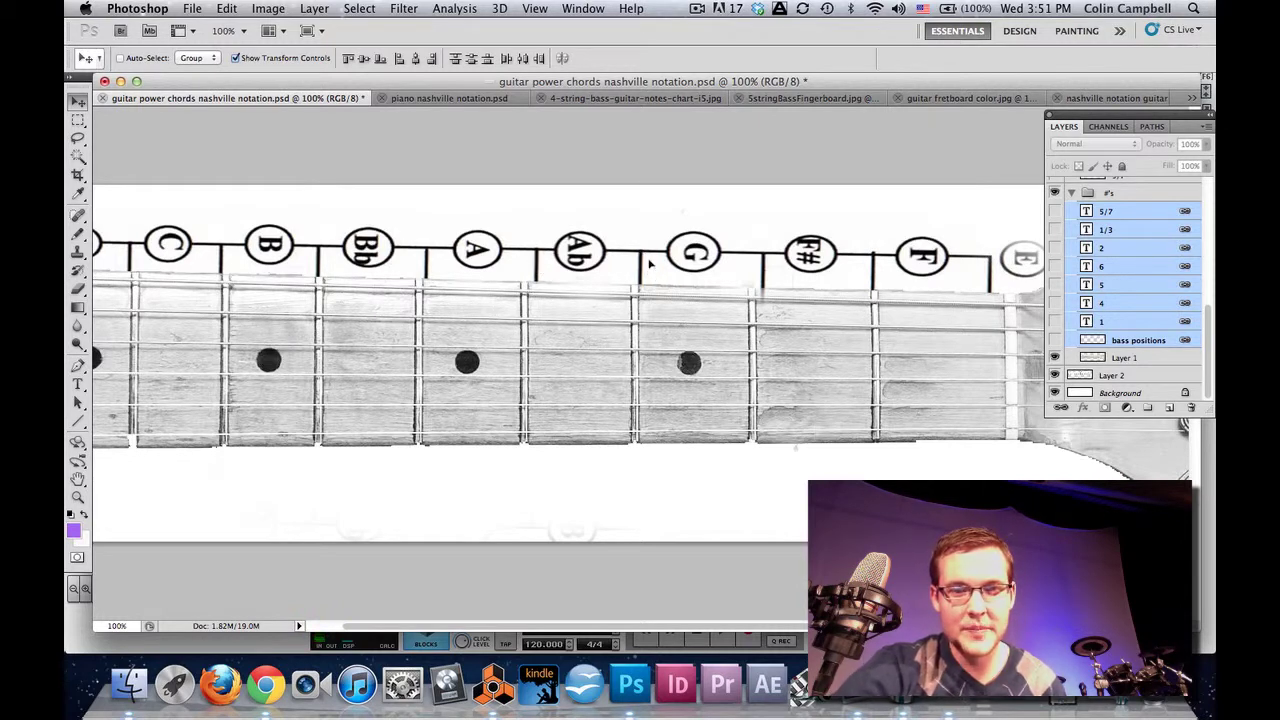
left_click(1164, 377)
left_click_drag(855, 241, 857, 131)
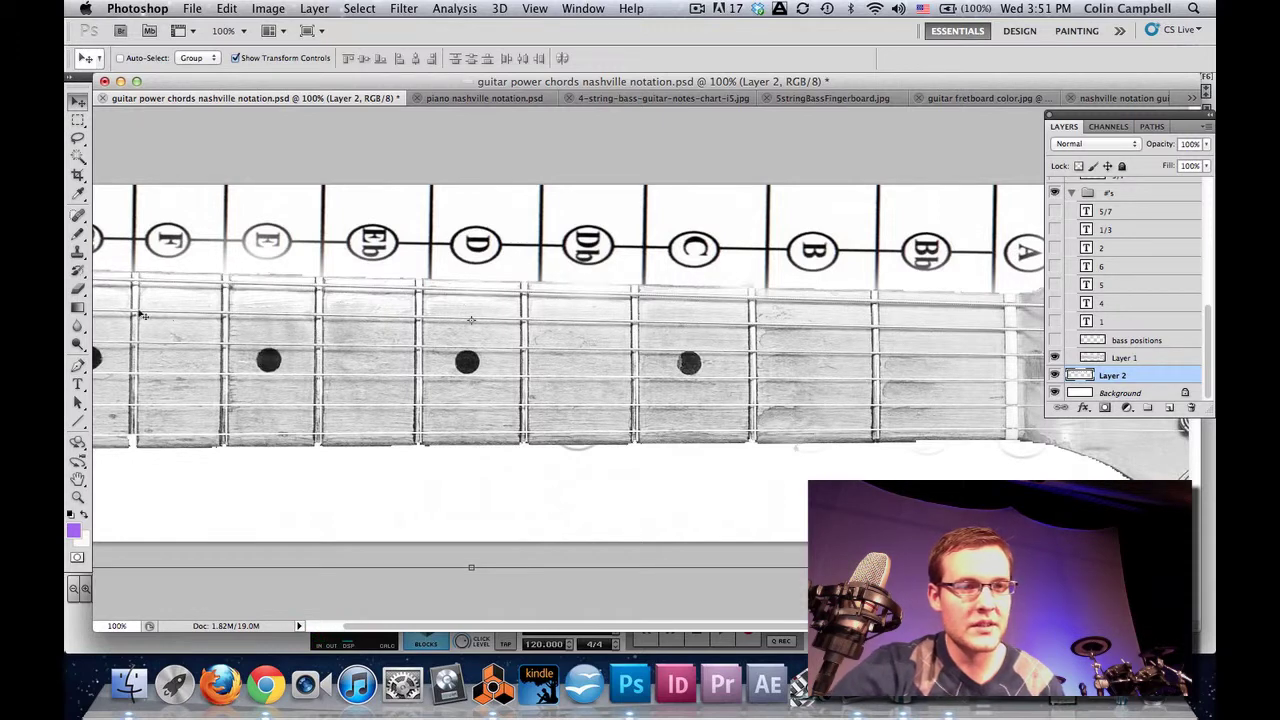
Move Layer 2 back until the E-string note row lines up above the fretboard, and hide the layer.
key("shift+Left")
key("shift+Left")
key("shift+Left")
key("shift+Left")
key("shift+Left")
key("shift+Left")
key("shift+Left")
key("shift+Left")
key("shift+Left")
key("shift+Left")
key("shift+Left")
key("shift+Left")
key("shift+Left")
key("shift+Left")
key("shift+Left")
key("shift+Left")
key("shift+Left")
key("shift+Left")
key("shift+Left")
key("shift+Left")
left_click_drag(779, 293, 780, 309)
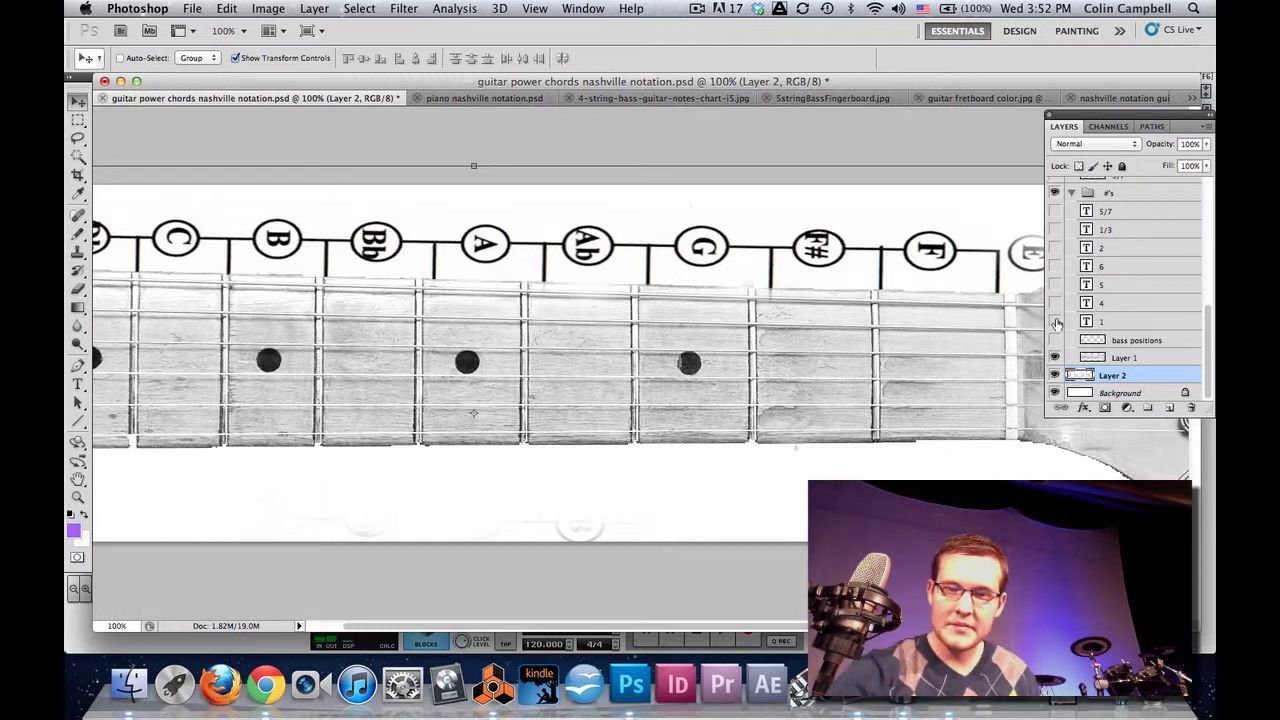
left_click(1054, 376)
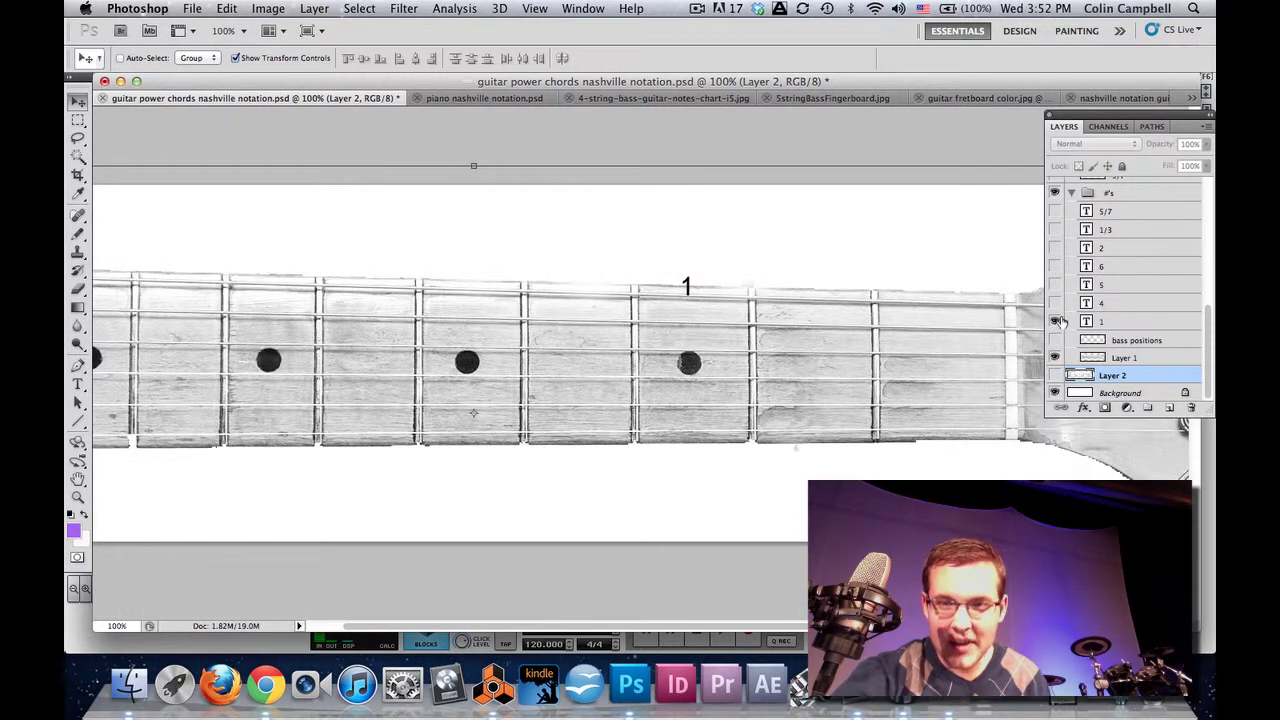
Preview the number layers 1, 2 and 1/3 on the fretboard one at a time, hiding each one again.
left_click(1056, 322)
left_click(1054, 248)
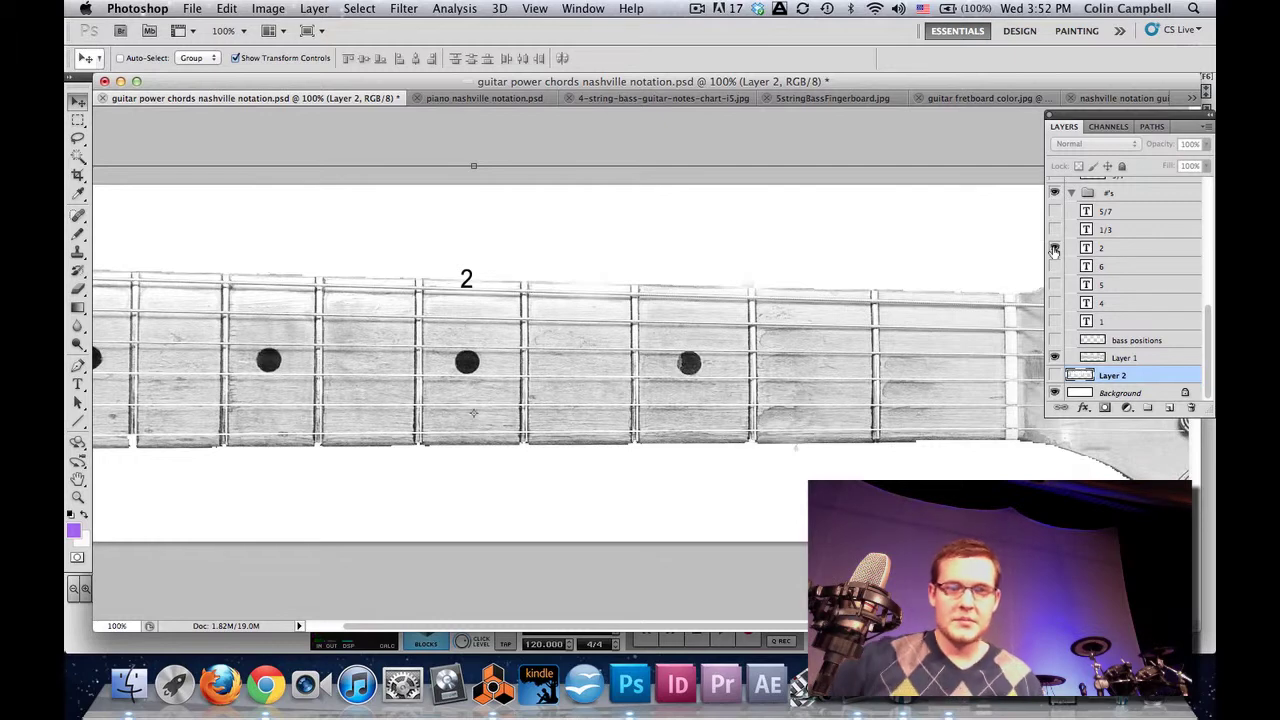
left_click(1054, 248)
left_click(1056, 230)
left_click(1057, 231)
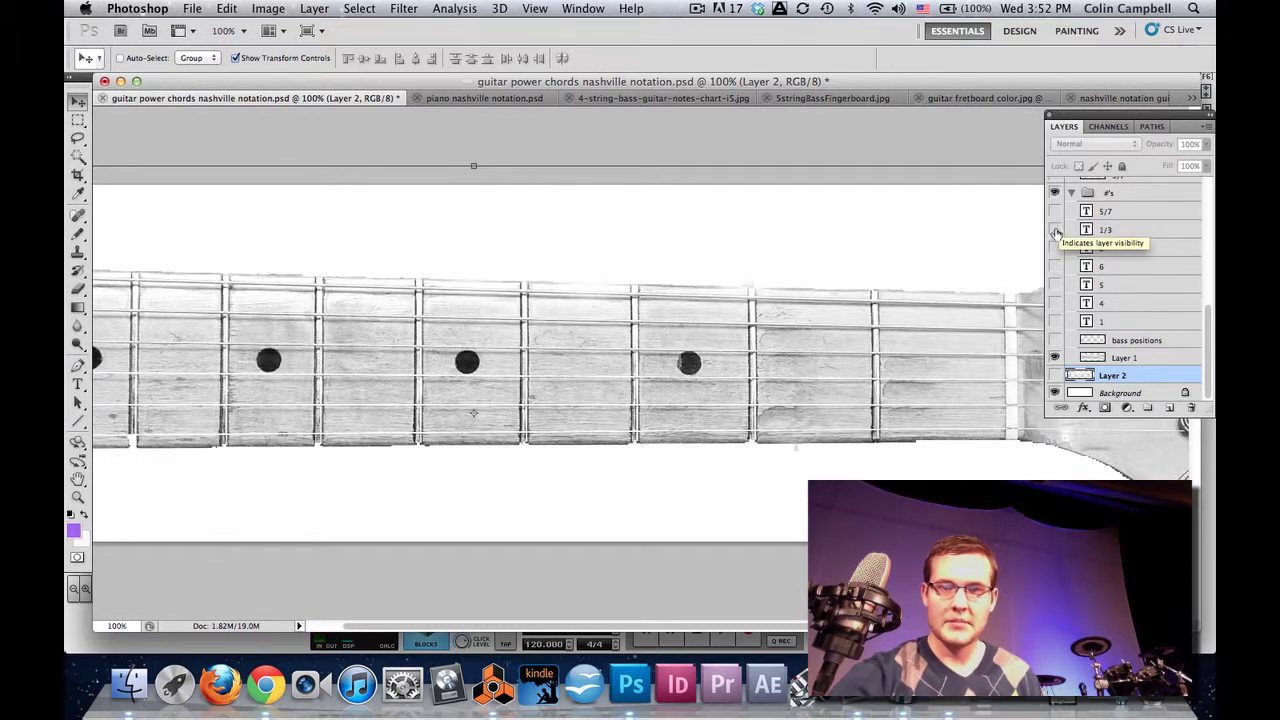
left_click(1055, 231)
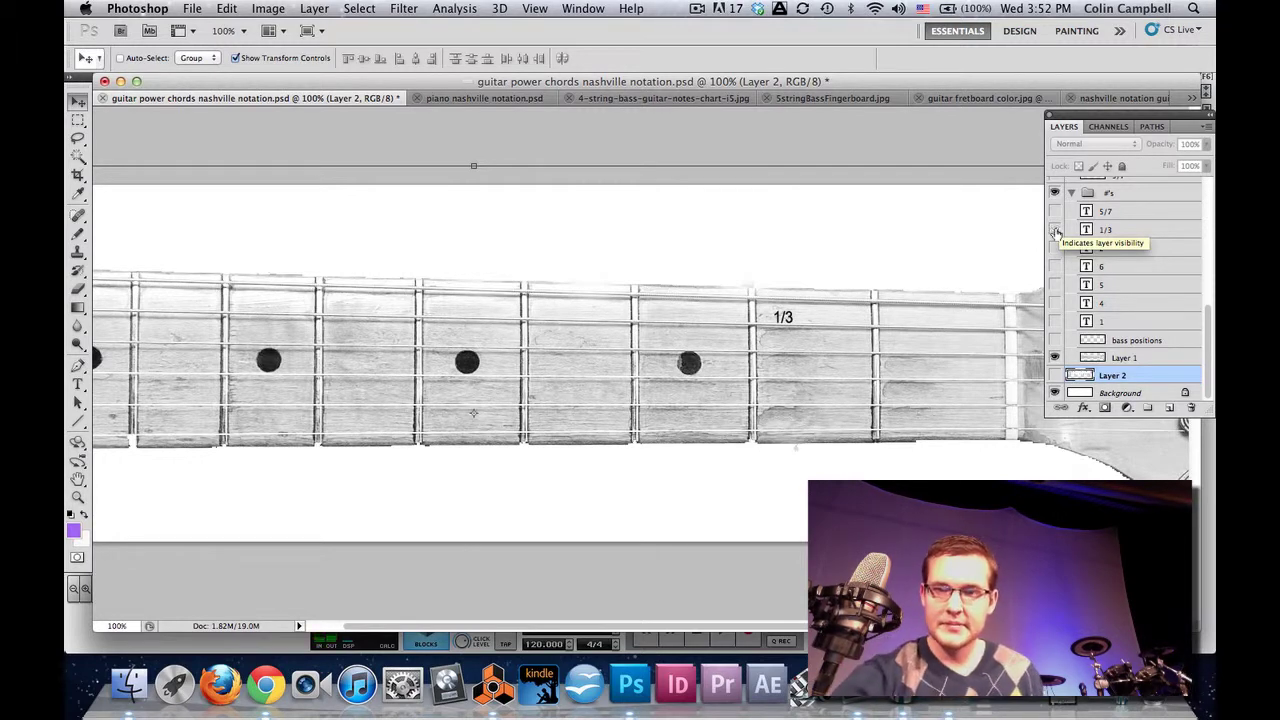
left_click(1055, 231)
Preview the number layers 4, 5 and 6 on the fretboard one at a time, hiding each one again.
left_click(1055, 303)
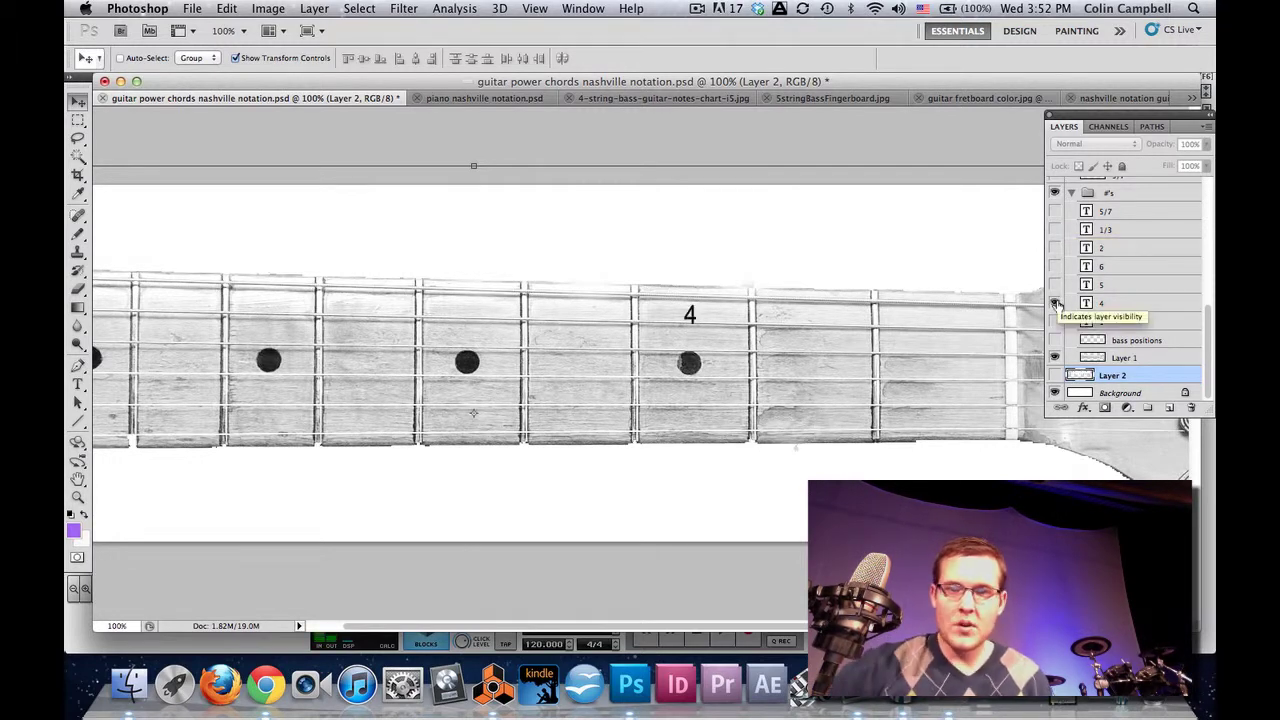
left_click(1056, 303)
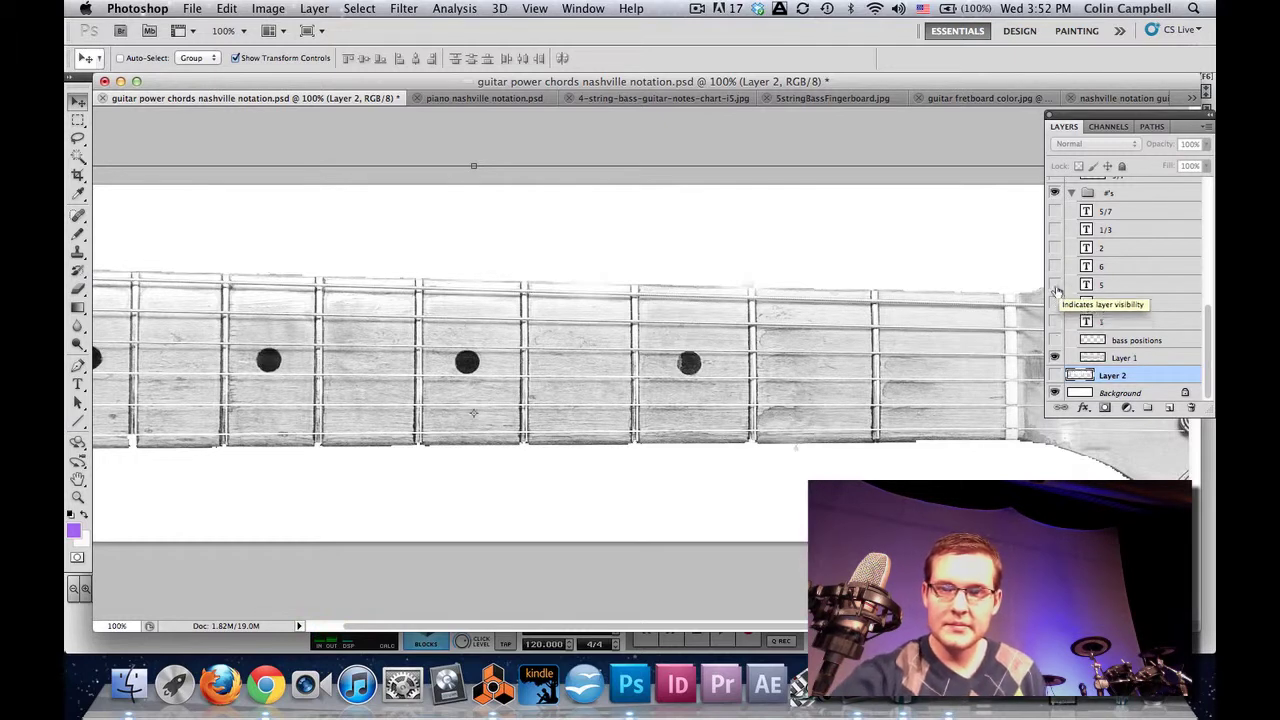
left_click(1055, 286)
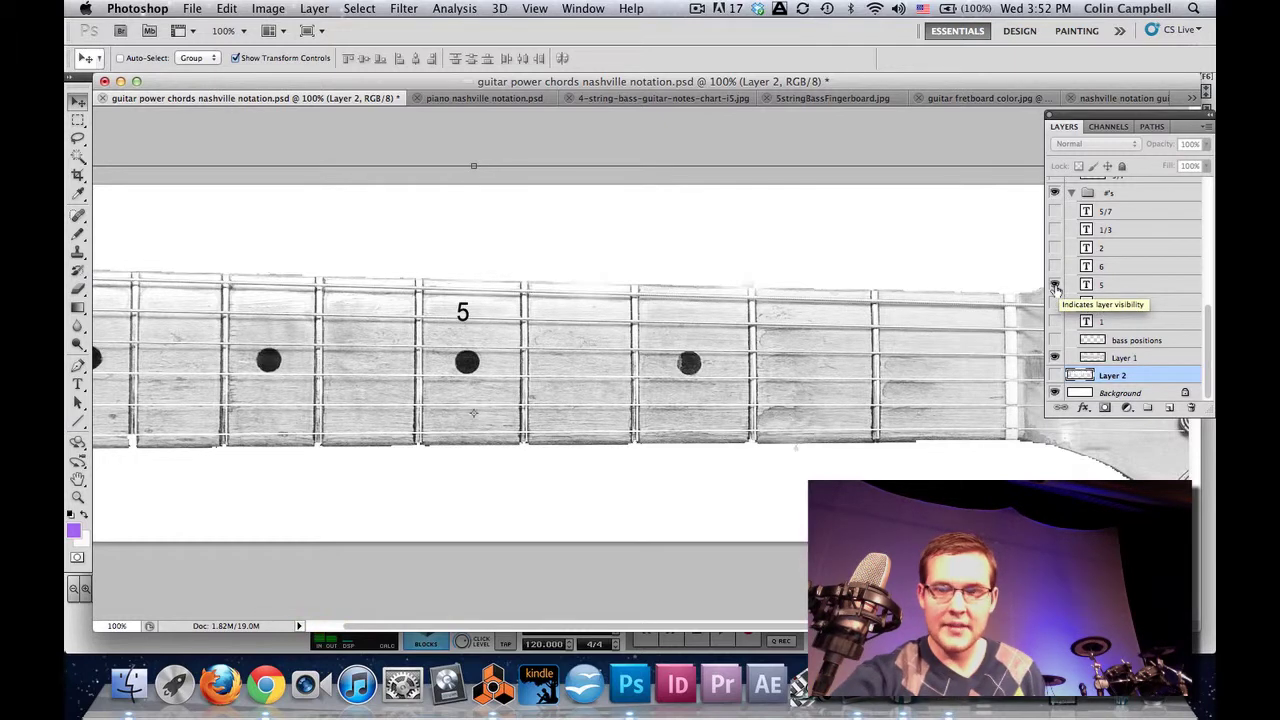
left_click(1058, 288)
left_click(1055, 267)
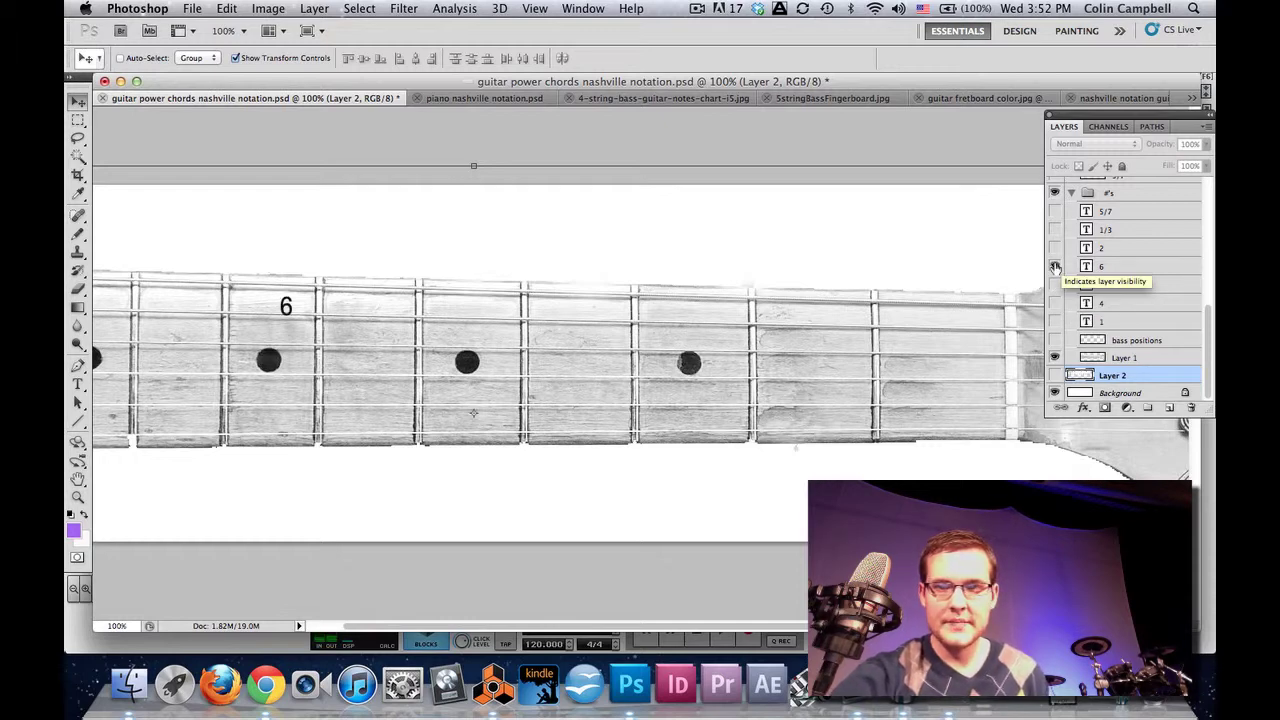
left_click(1055, 267)
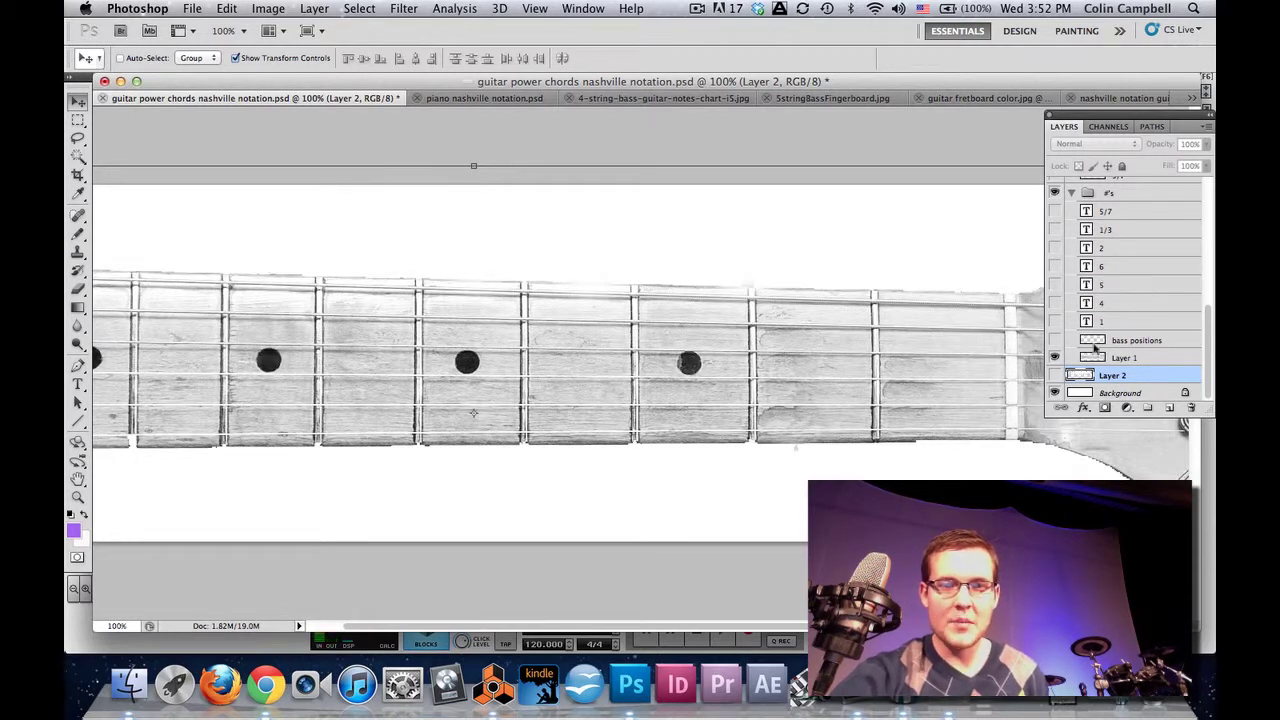
Collapse the Power chords layer group and show the ti and do dot layers on the fretboard.
scroll(1120, 338, "up", 2)
scroll(1120, 338, "up", 2)
key("ctrl+Up")
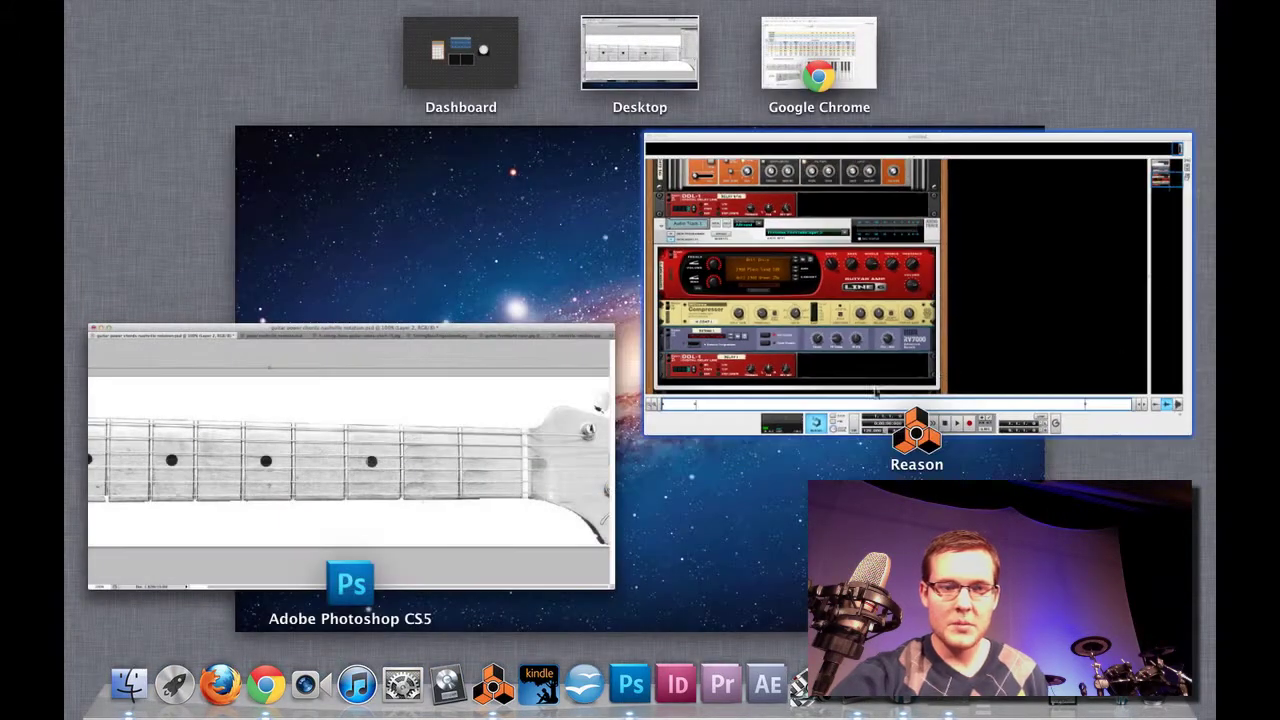
left_click(340, 470)
scroll(1080, 383, "up", 4)
scroll(1080, 383, "up", 2)
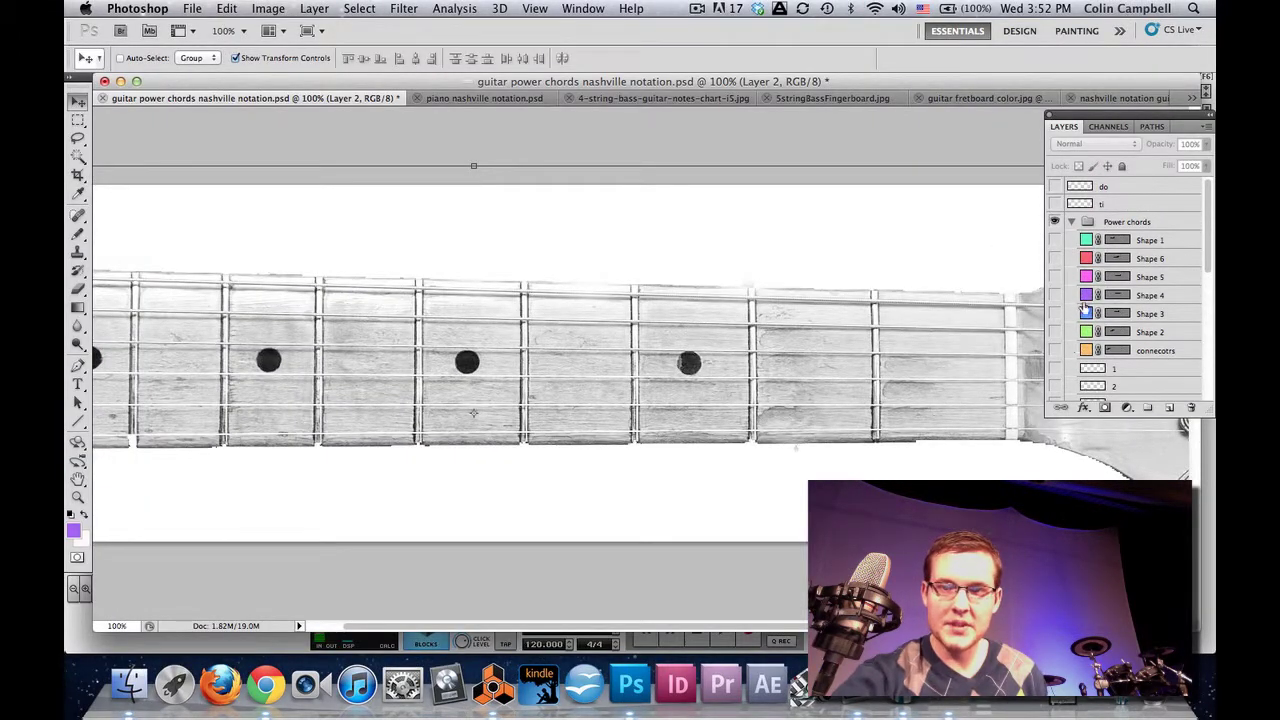
left_click(1069, 220)
left_click(1055, 204)
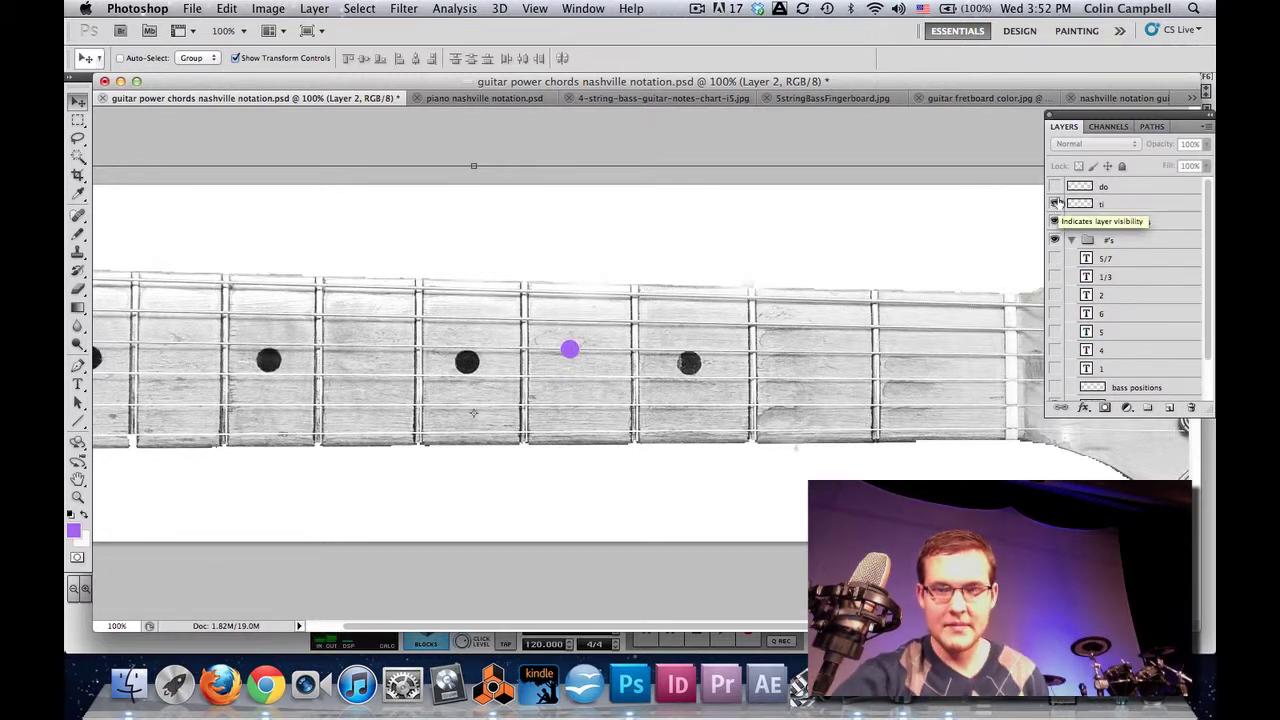
left_click(1055, 187)
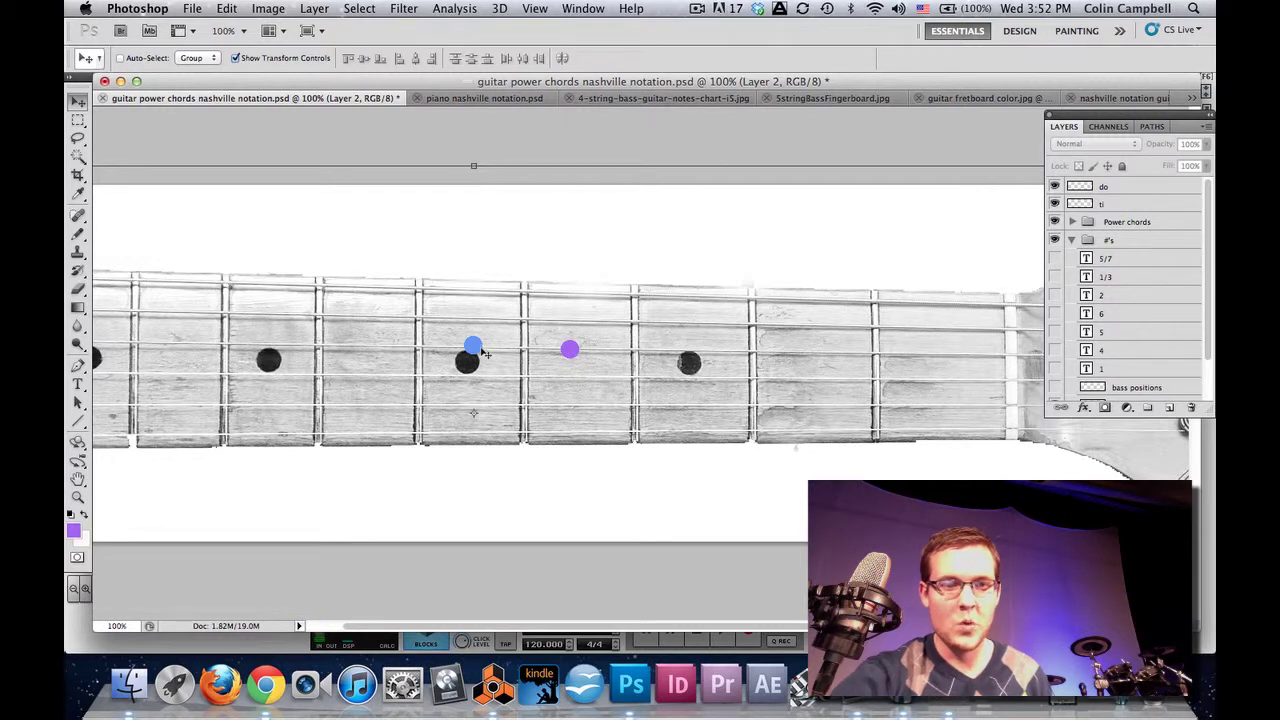
Show the 1 and bass positions layers and nudge the linked dots and numbers slightly down onto the strings.
left_click(1054, 369)
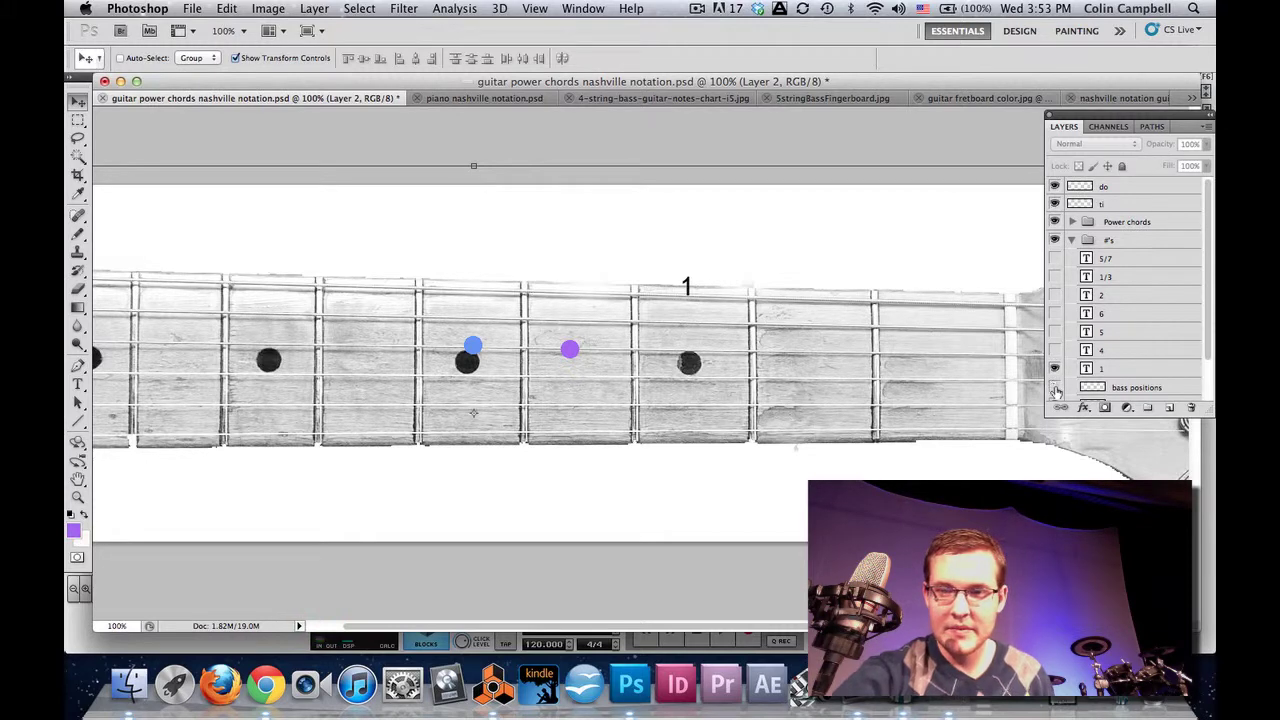
left_click(1055, 388)
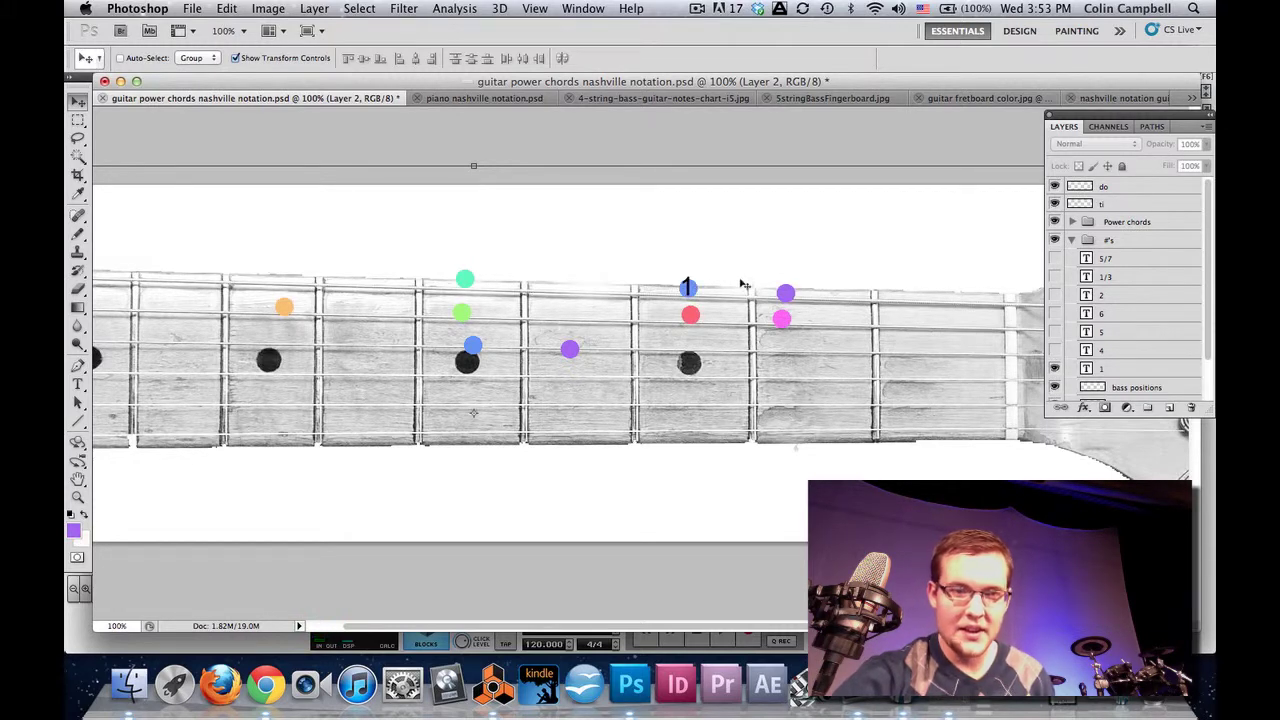
left_click(1128, 372)
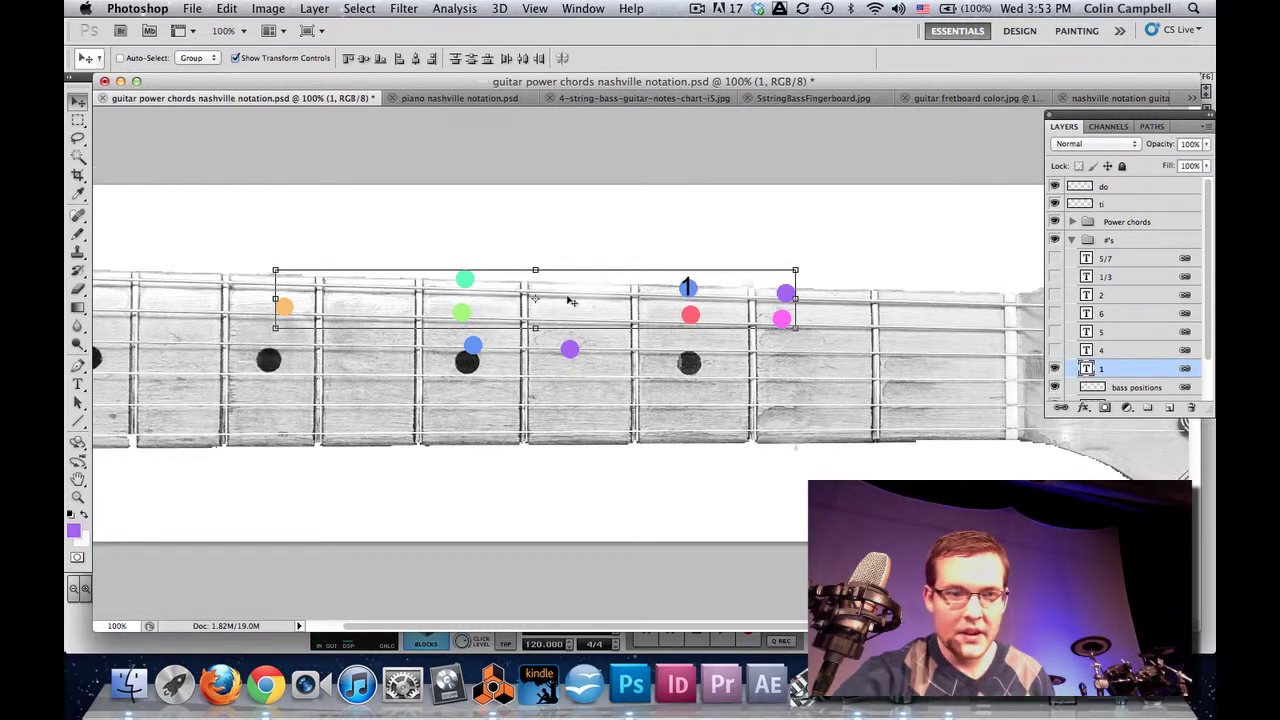
left_click_drag(571, 297, 567, 305)
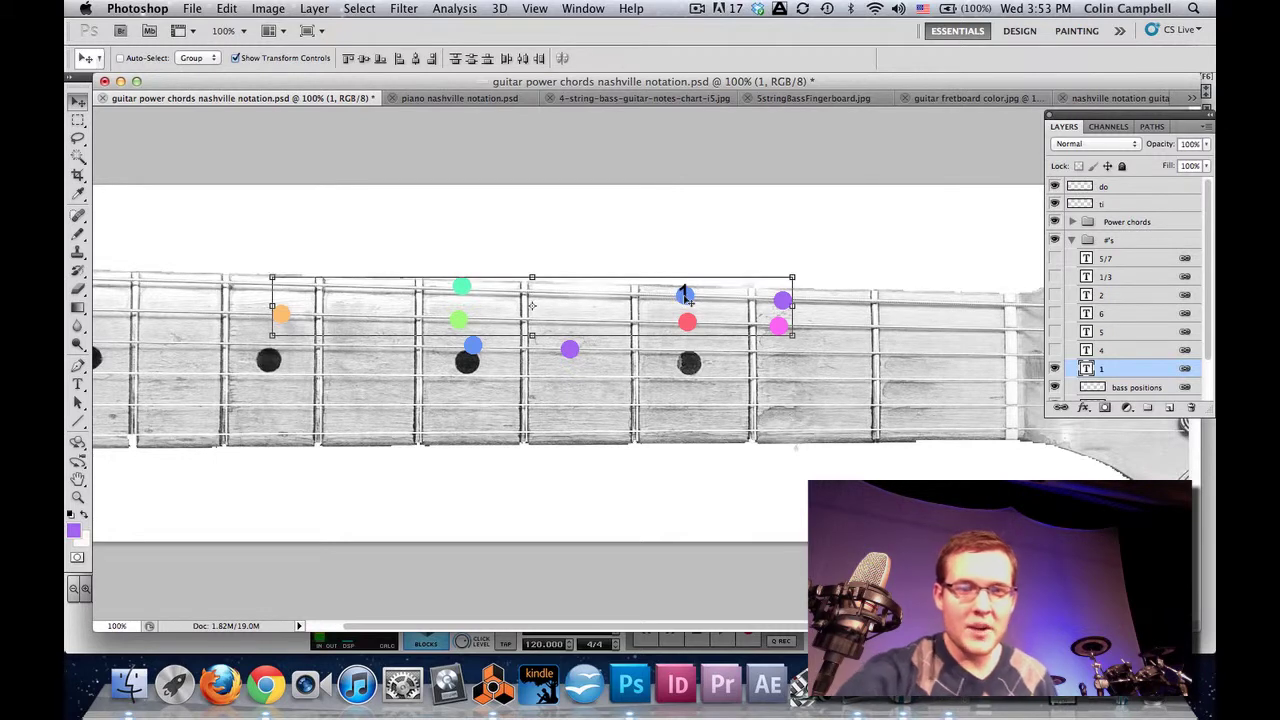
left_click(78, 119)
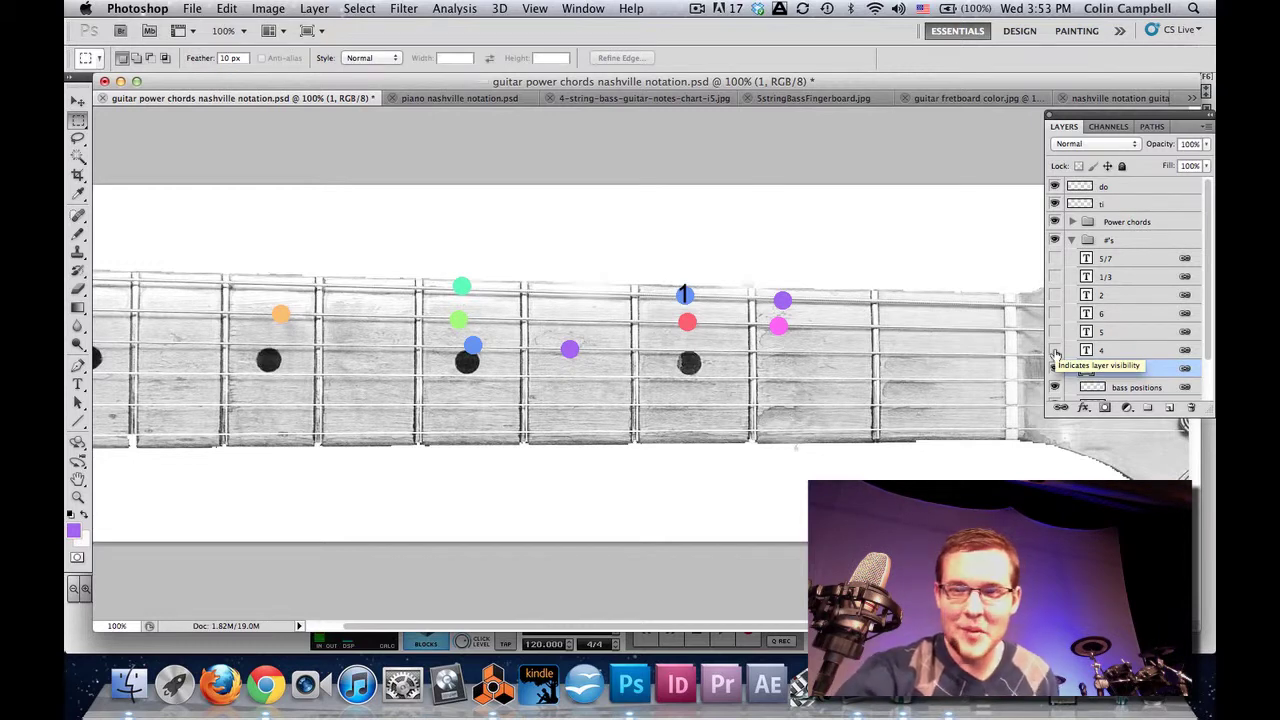
Show the remaining number layers 4, 5, 6, 2, 1/3 and 5/7 over their colored dots.
left_click(1055, 351)
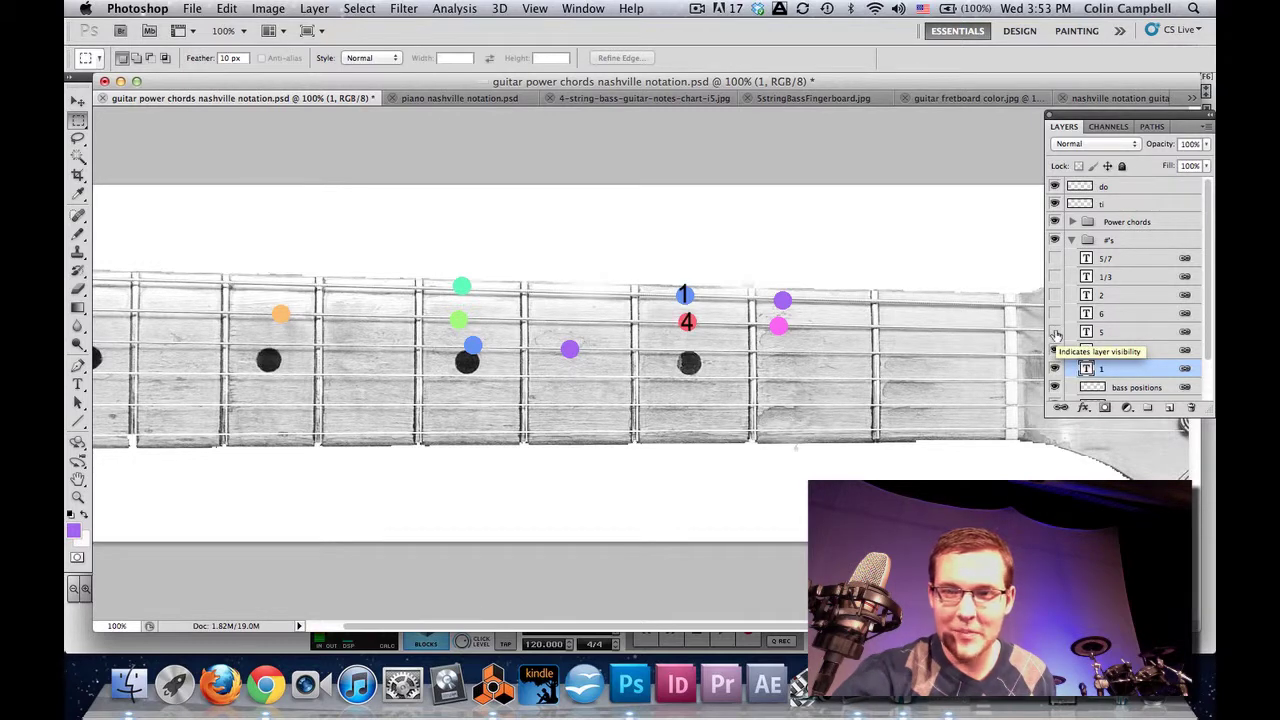
left_click(1055, 332)
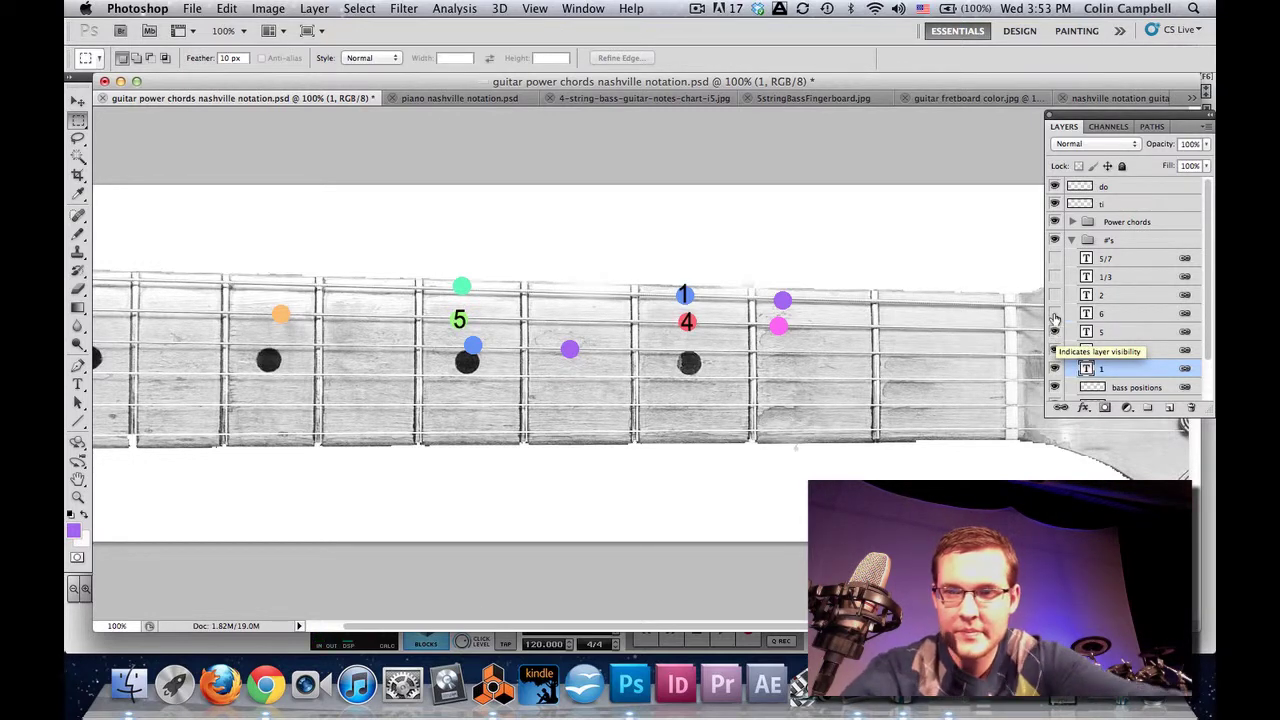
left_click(1055, 314)
left_click(1055, 295)
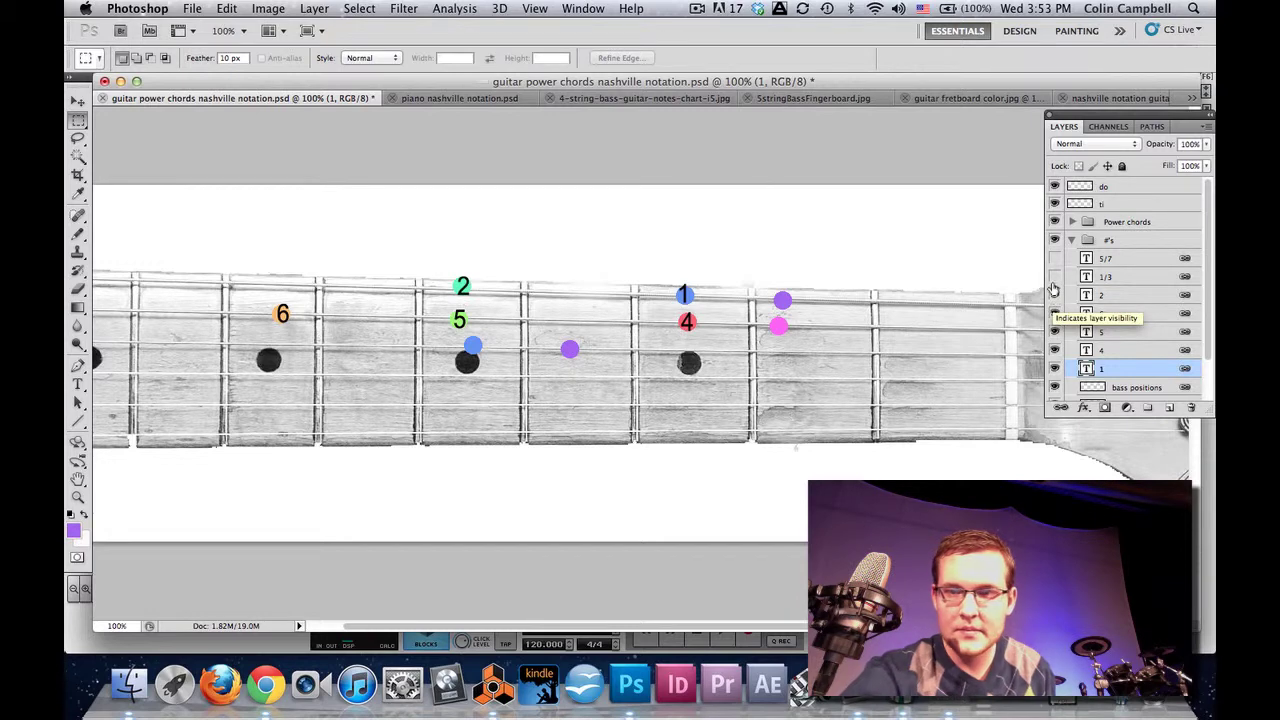
left_click(1055, 276)
left_click(1055, 258)
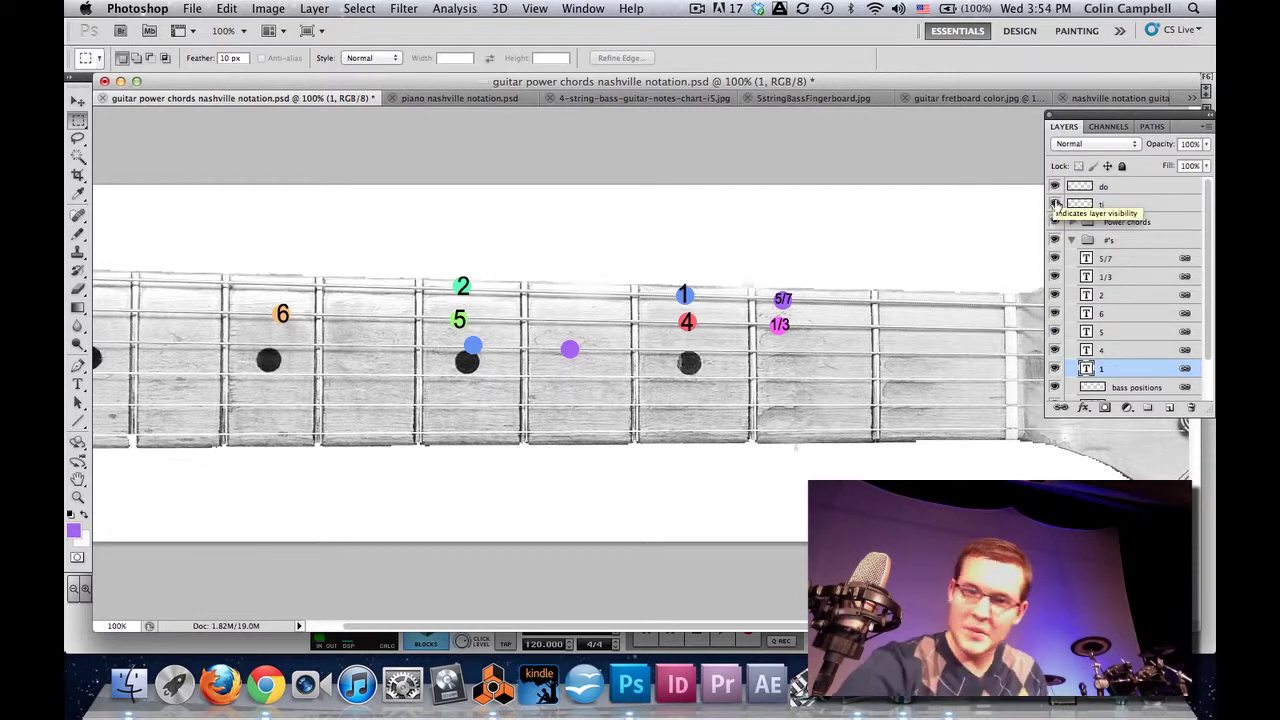
Hide the ti and do layers and turn off the Move tool's transform controls.
left_click(1055, 204)
left_click(1055, 186)
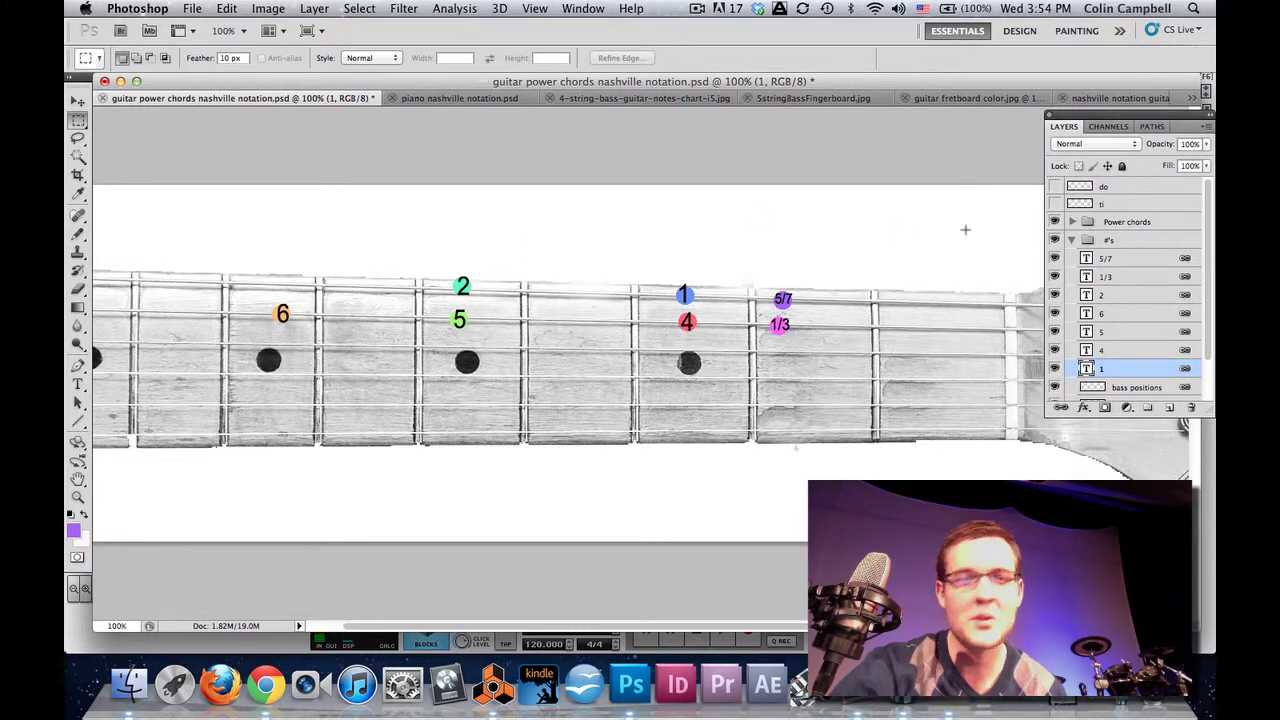
left_click(77, 102)
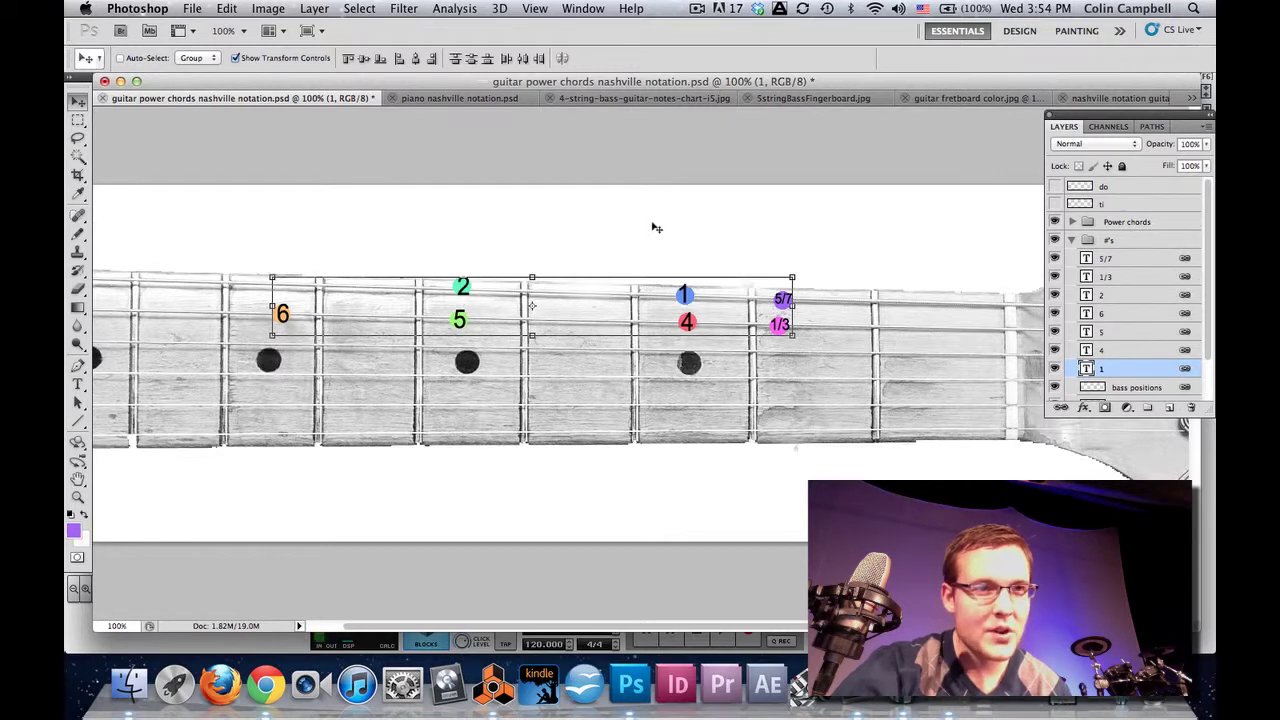
left_click(236, 58)
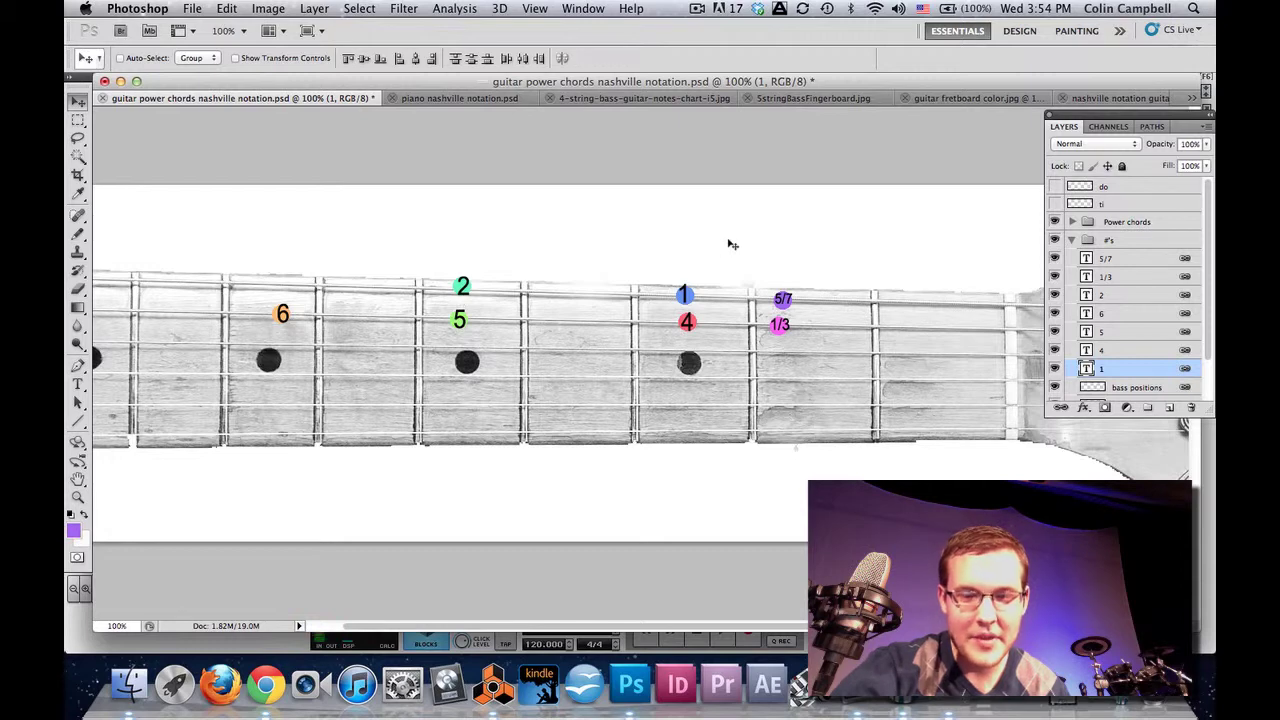
Move the linked number pattern down one string on the fretboard so that 1 and 5/7 sit on the second string from the upper edge.
left_click_drag(731, 243, 730, 268)
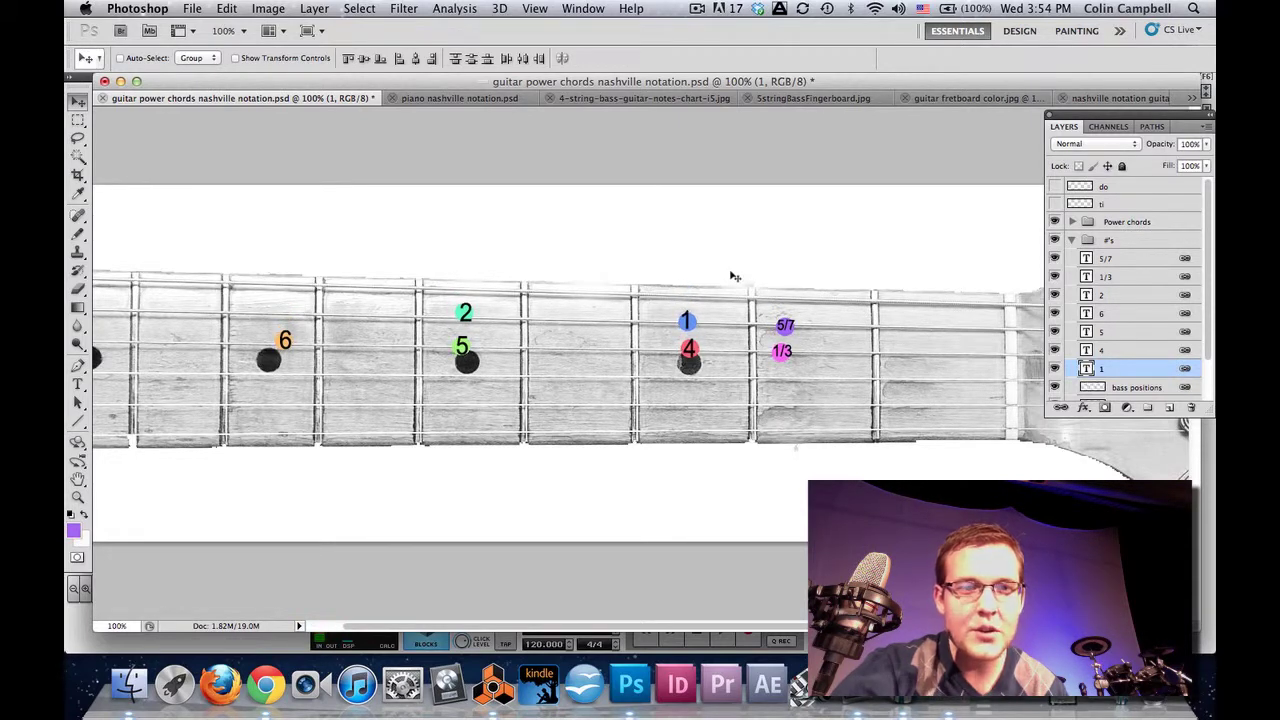
key("Down")
key("Down")
key("Down")
key("Down")
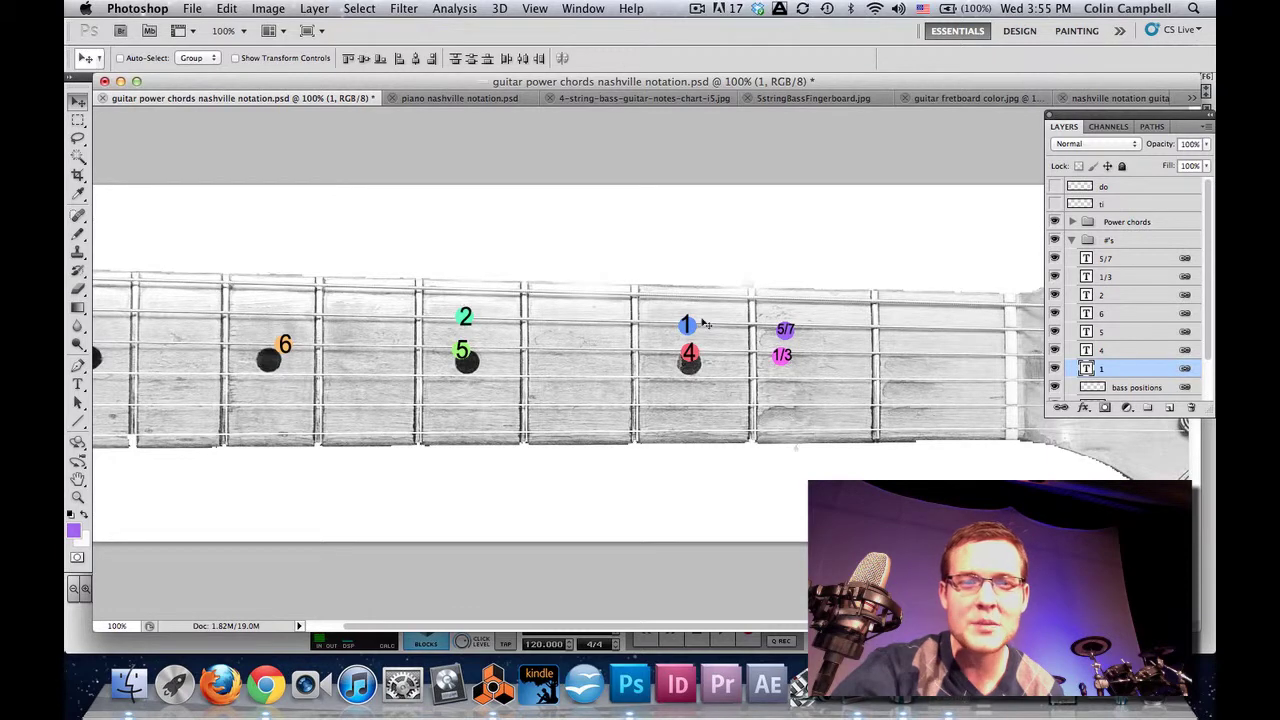
Move the linked number pattern up to the uppermost string with 1 on the fifth fret, and slide it back until 1 is on the third fret.
left_click_drag(691, 322, 492, 288)
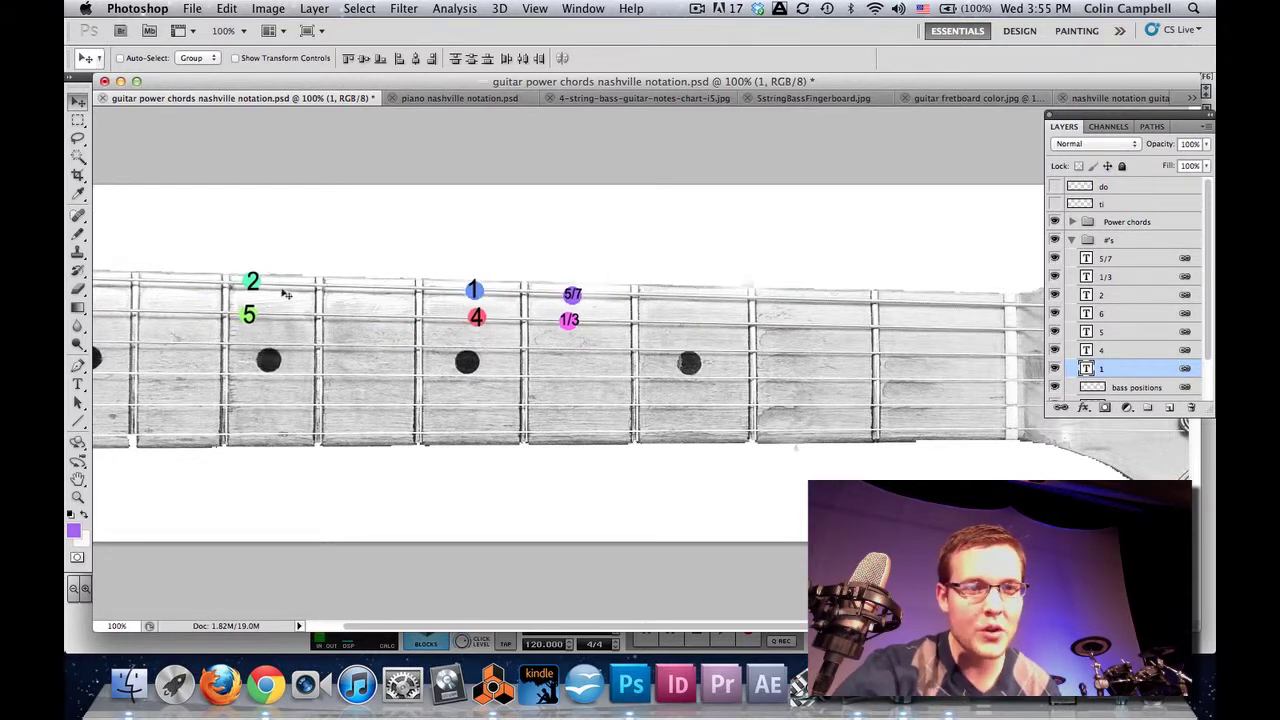
mouse_move(380, 294)
left_mouse_down()
mouse_move(707, 310)
mouse_move(482, 305)
left_mouse_up()
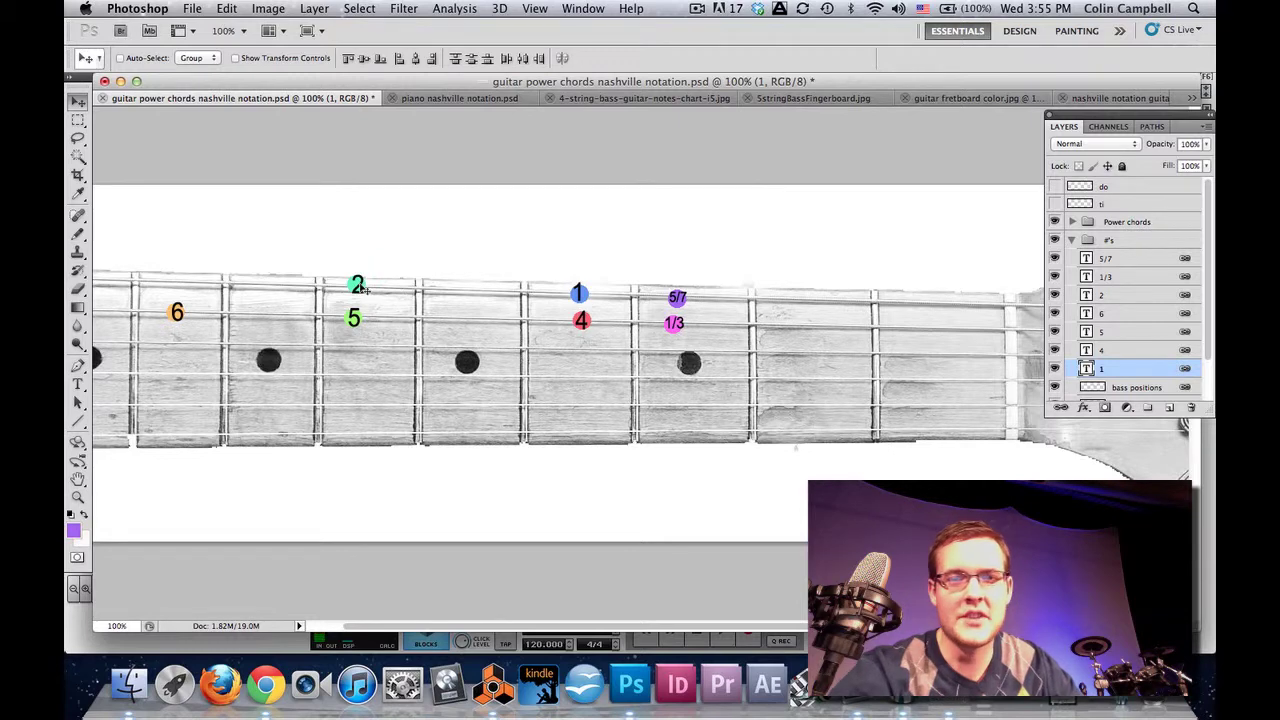
left_click_drag(360, 288, 468, 291)
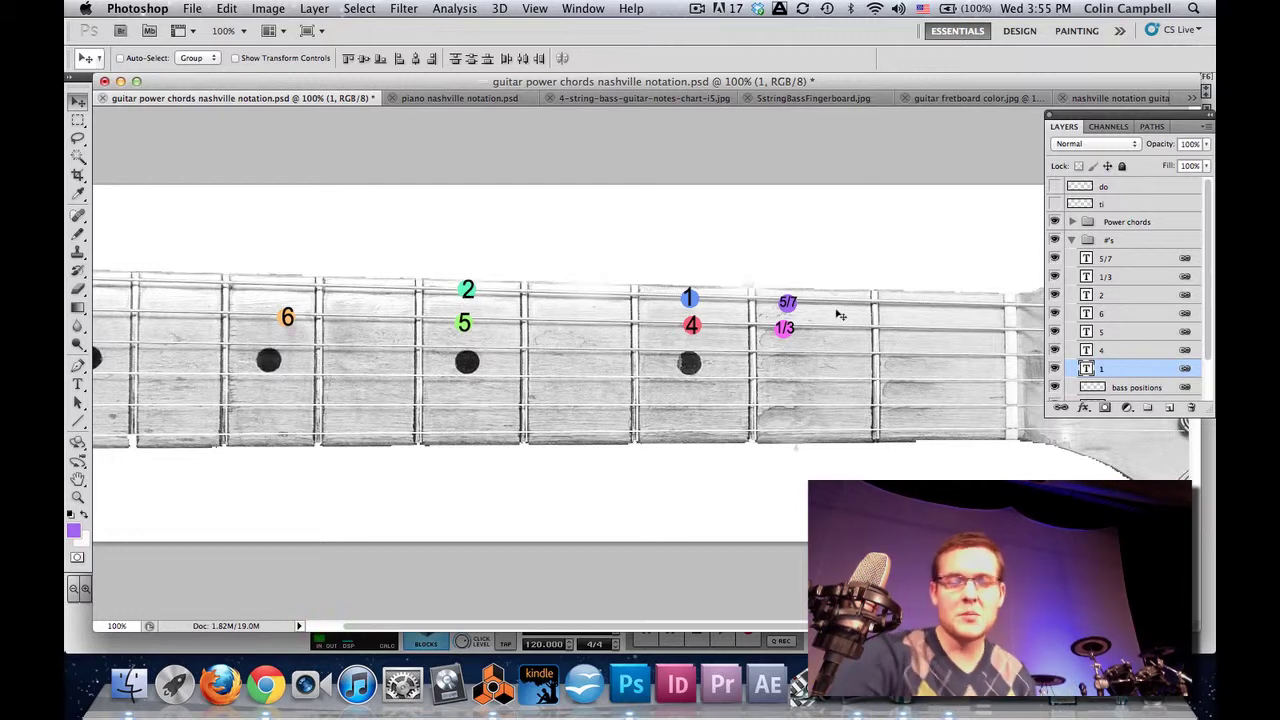
Show the note names in Layer 2 and slide the linked number pattern until 1 lines up with F#.
scroll(1120, 350, "down", 2)
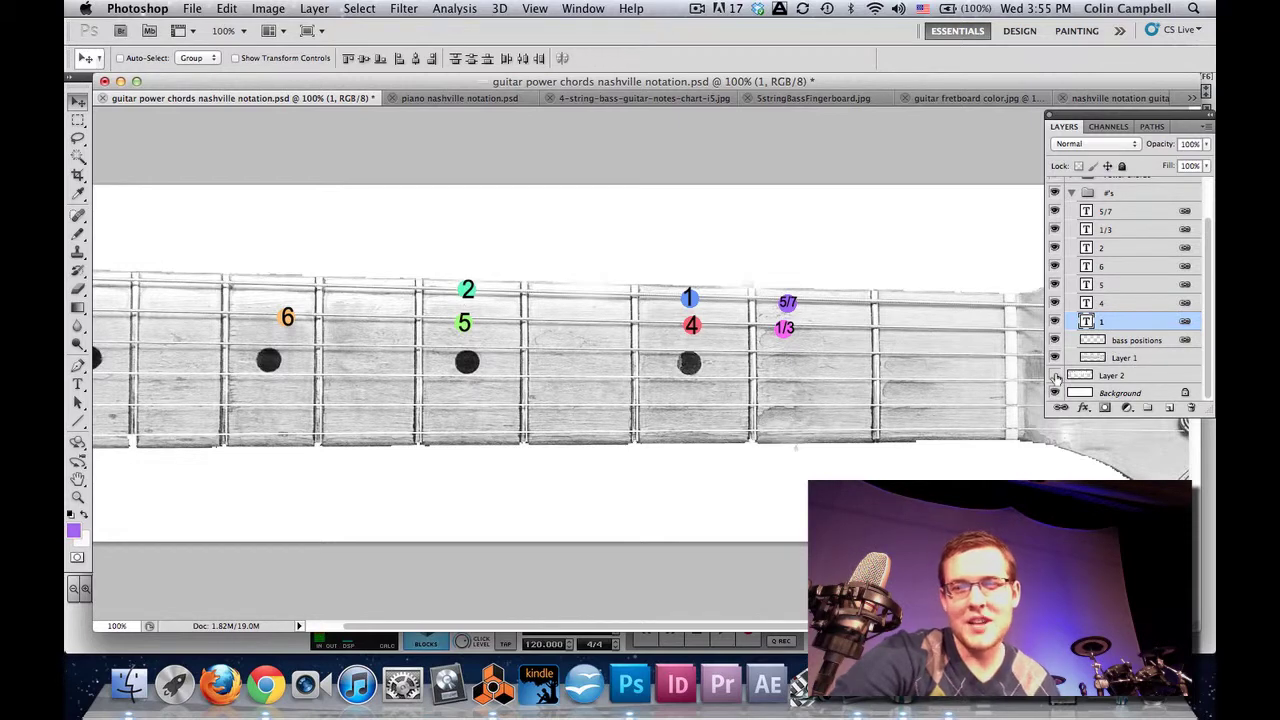
left_click(1055, 375)
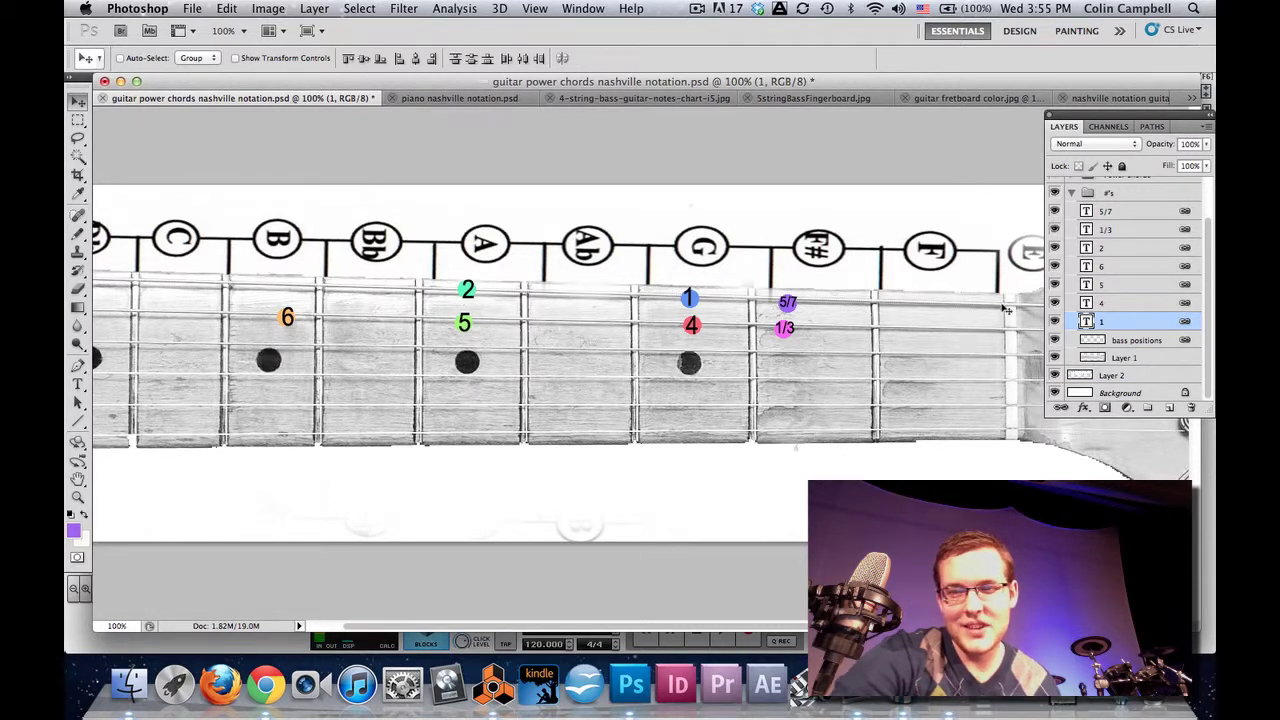
left_click(1163, 303)
left_click_drag(706, 302, 835, 302)
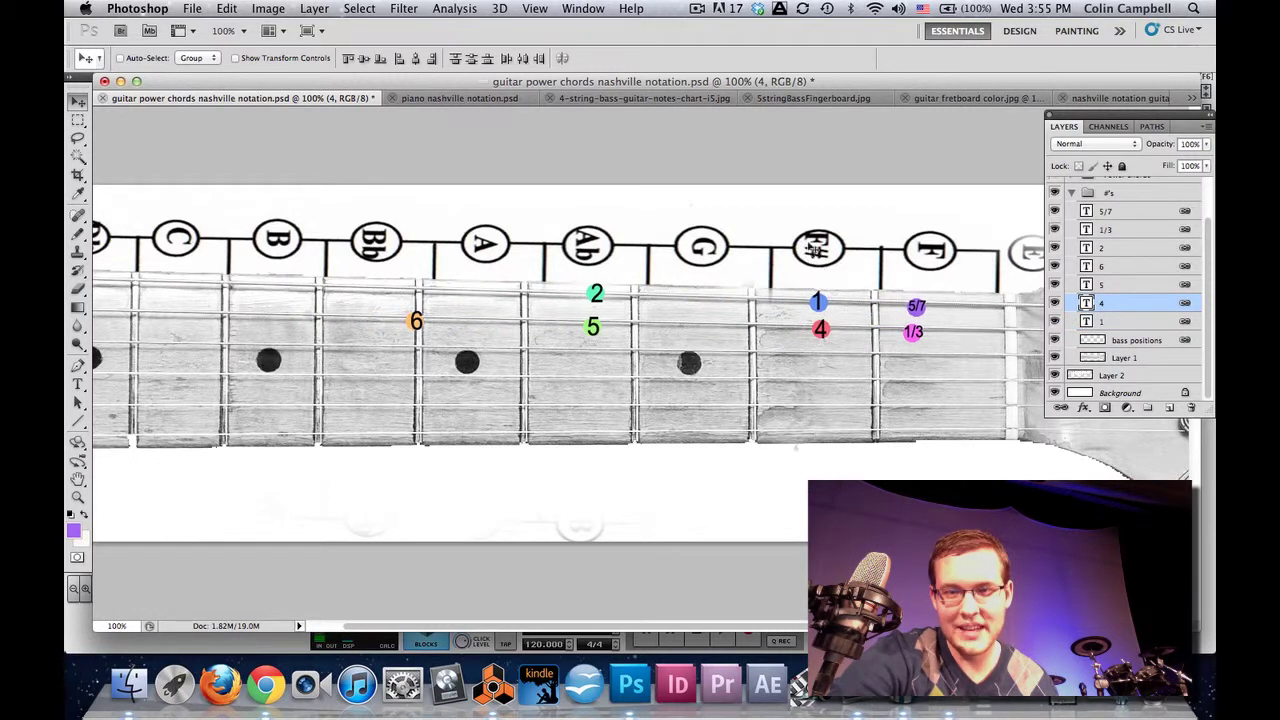
Slide the linked number pattern one fret closer to the nut so that 1 lines up with F.
left_click_drag(760, 316, 895, 321)
key("Left")
key("Left")
key("Left")
key("Left")
key("Left")
key("Left")
key("Left")
key("Left")
key("Left")
key("Left")
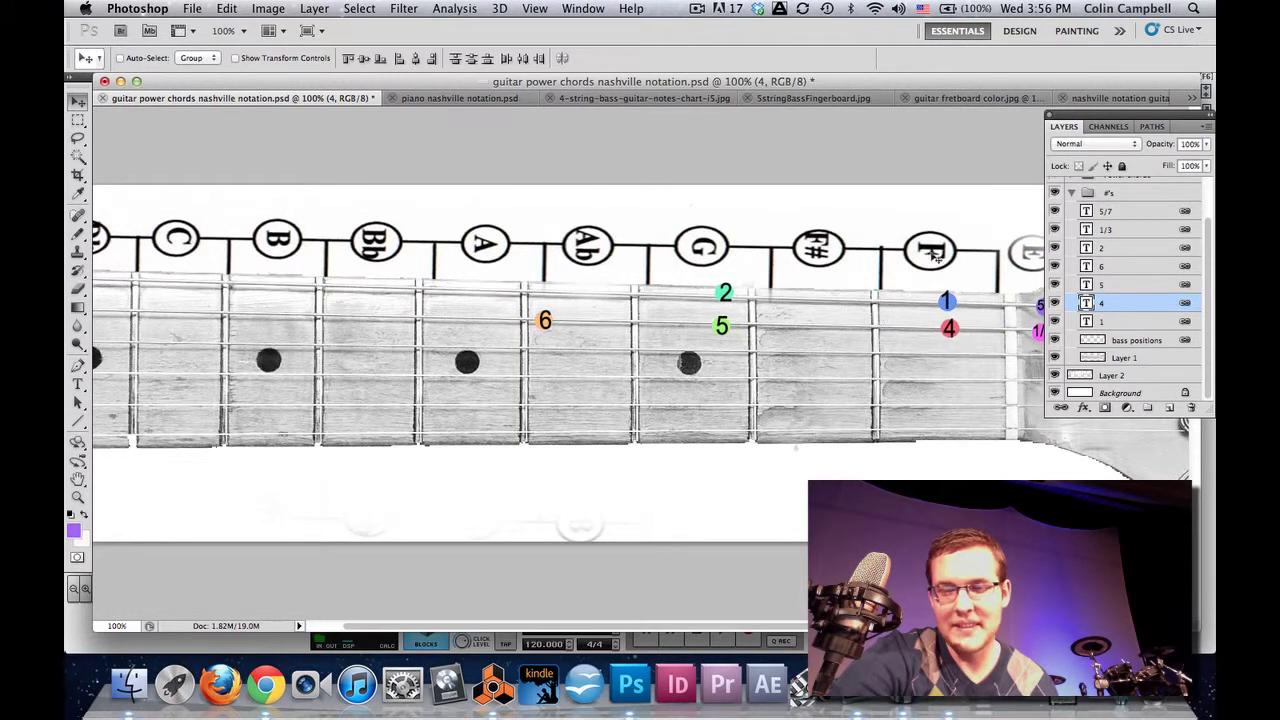
Return the linked number pattern to the third fret with 1 under G and fine-tune its position over the strings.
left_click_drag(714, 322, 458, 318)
key("Right")
key("Right")
key("Right")
key("Right")
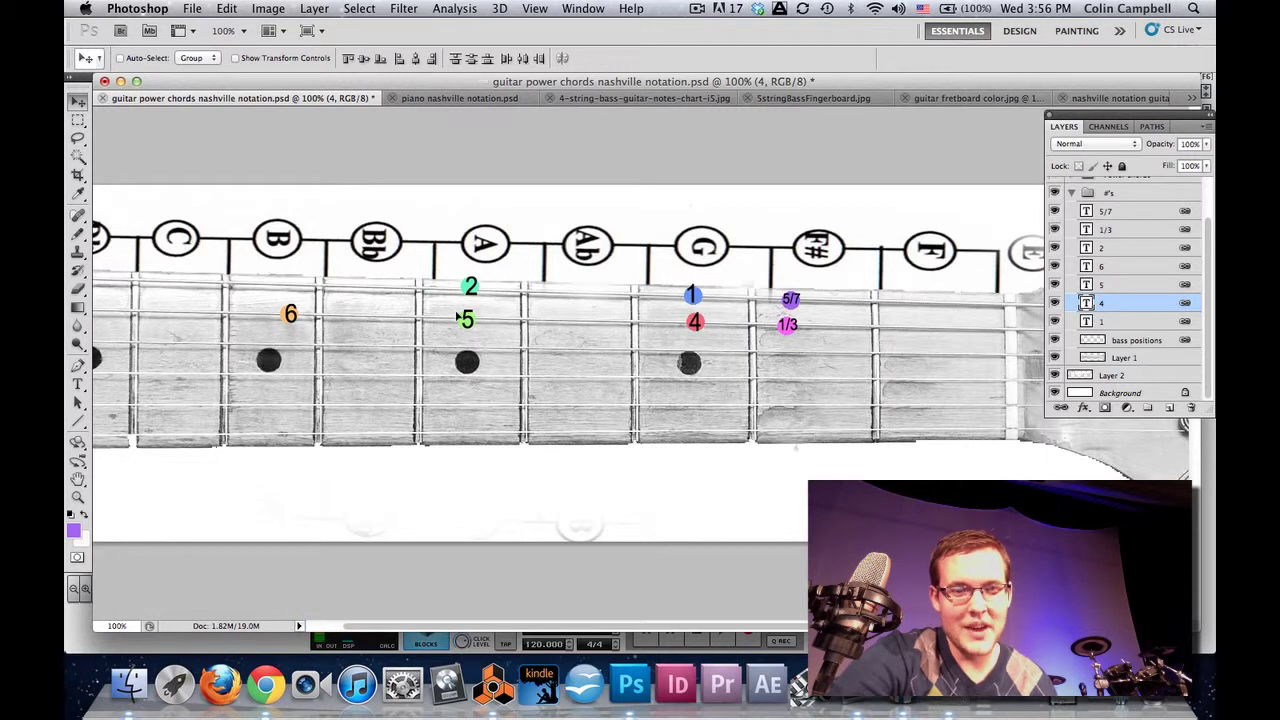
key("Down")
key("Down")
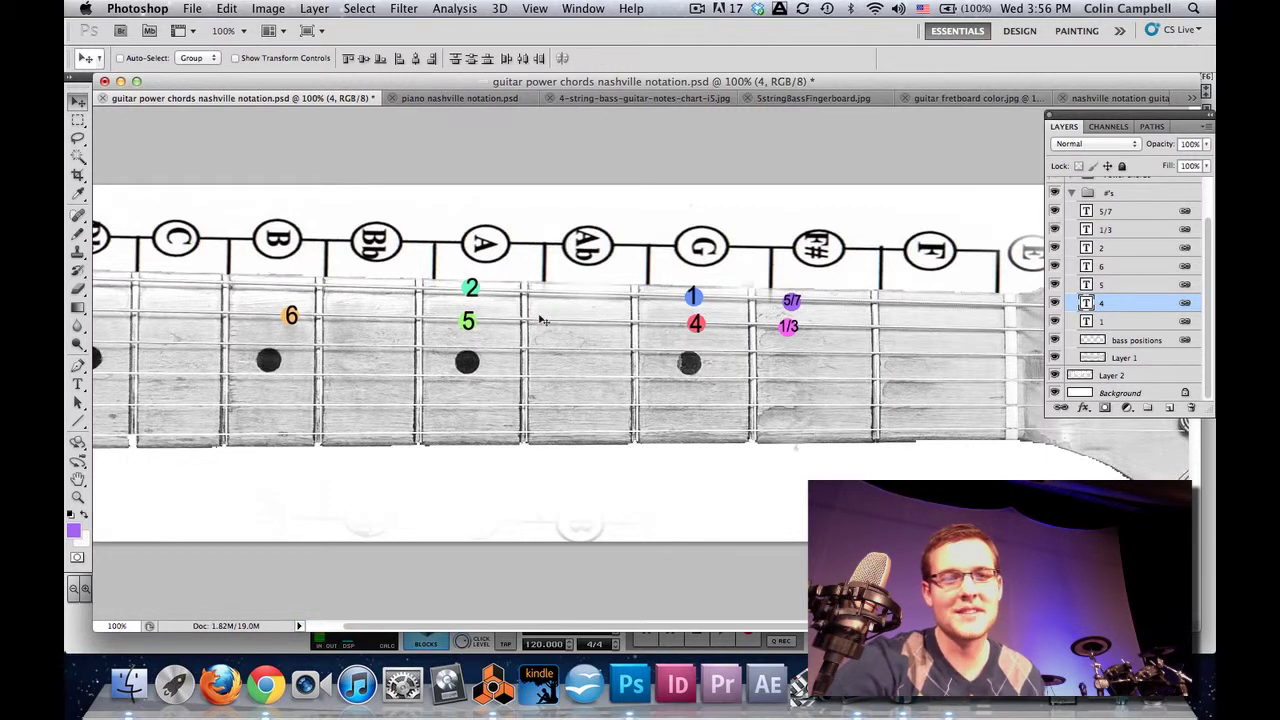
key("Left")
key("Left")
key("Left")
key("Up")
key("Up")
key("Up")
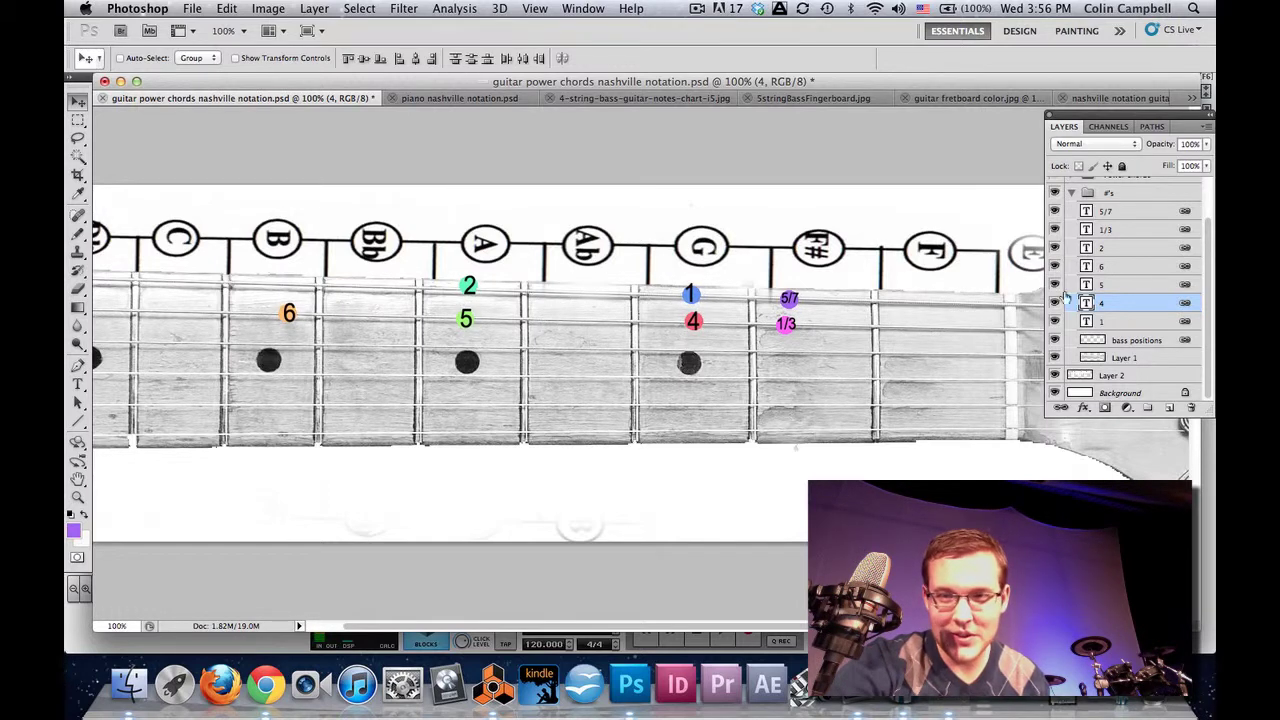
Shift the Layer 2 note names up until C is above the third fret, and move the linked number pattern down one string.
left_click(1128, 379)
left_click_drag(736, 250, 742, 150)
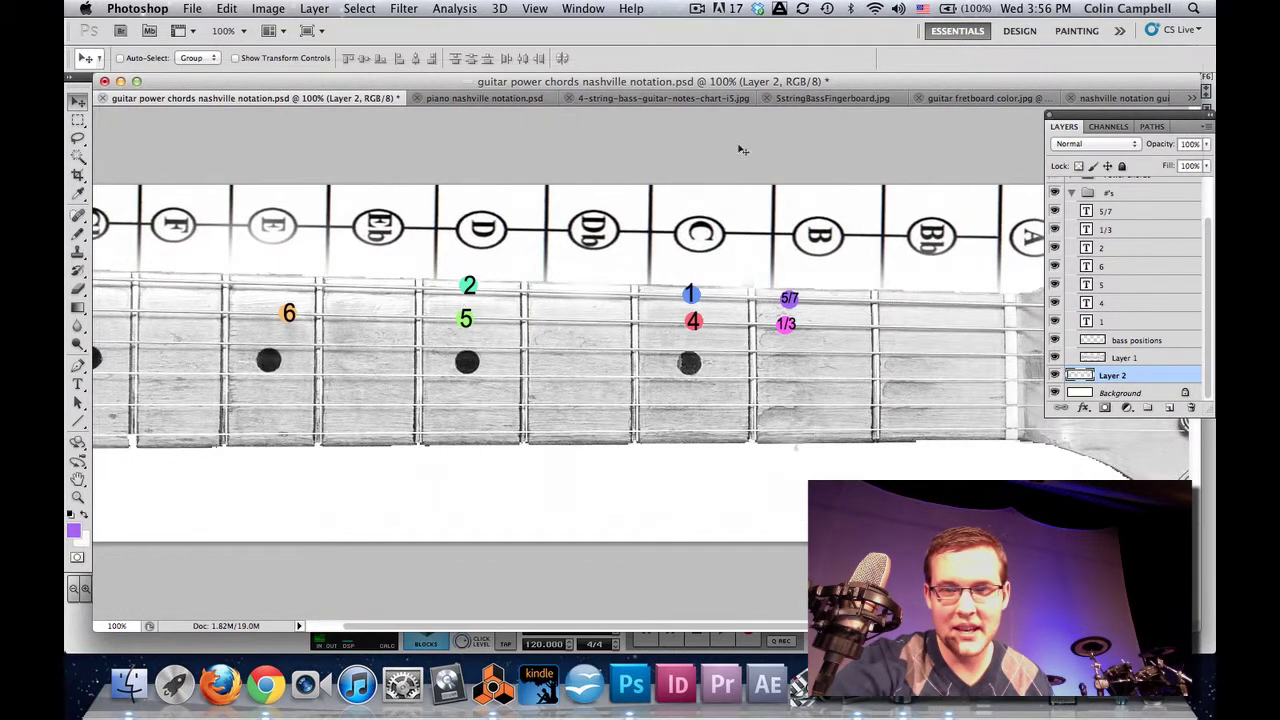
left_click(1116, 305)
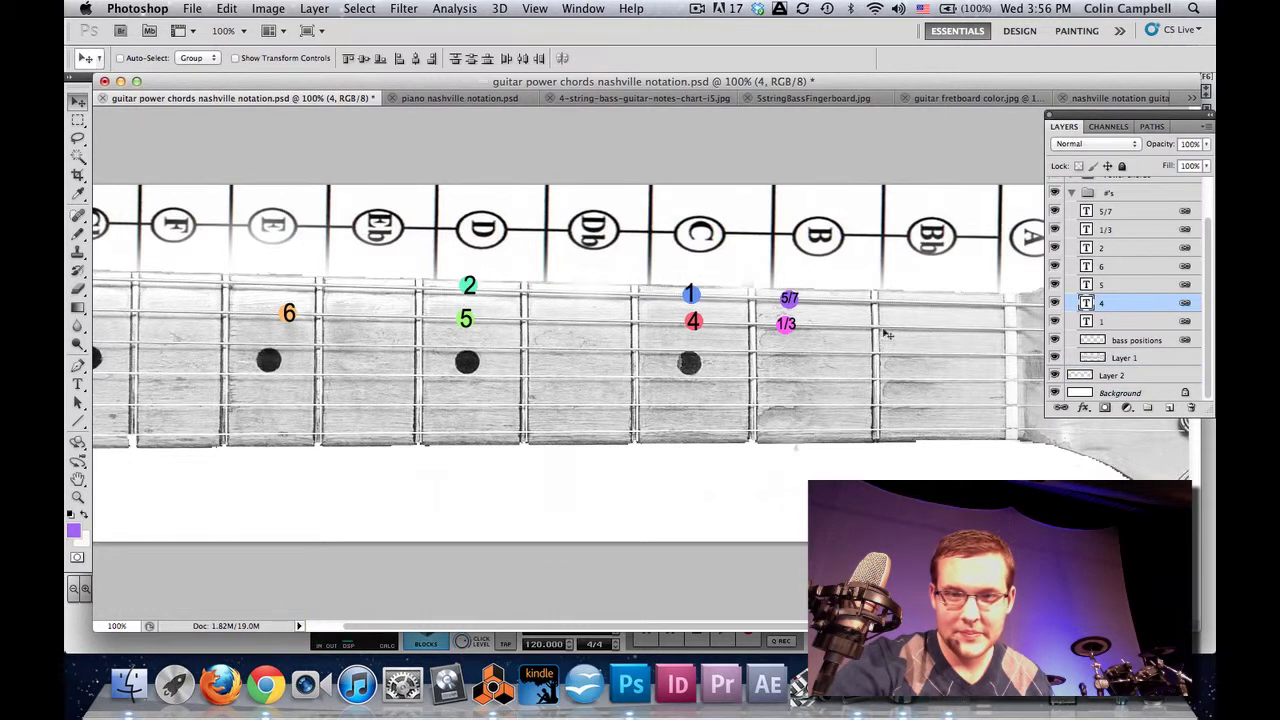
key("shift+Down")
key("shift+Down")
key("shift+Down")
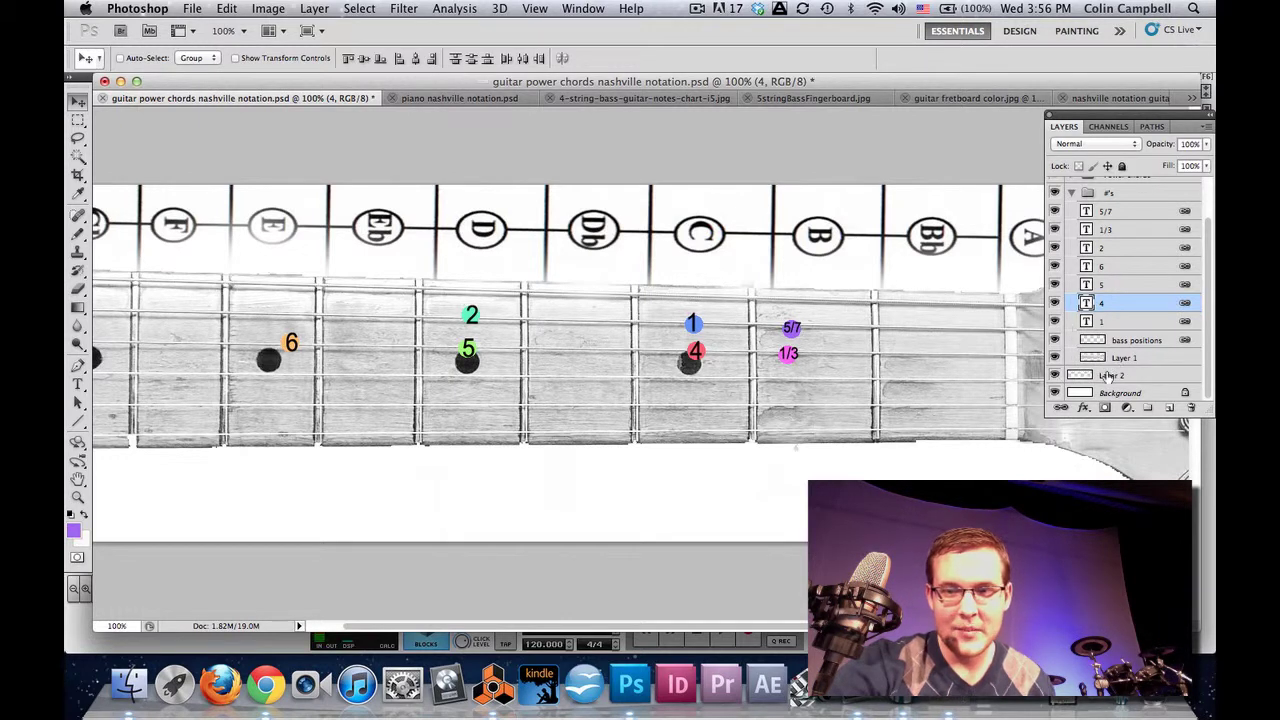
Hide the Layer 2 note names and move the linked number pattern back up to the uppermost string.
left_click(1055, 375)
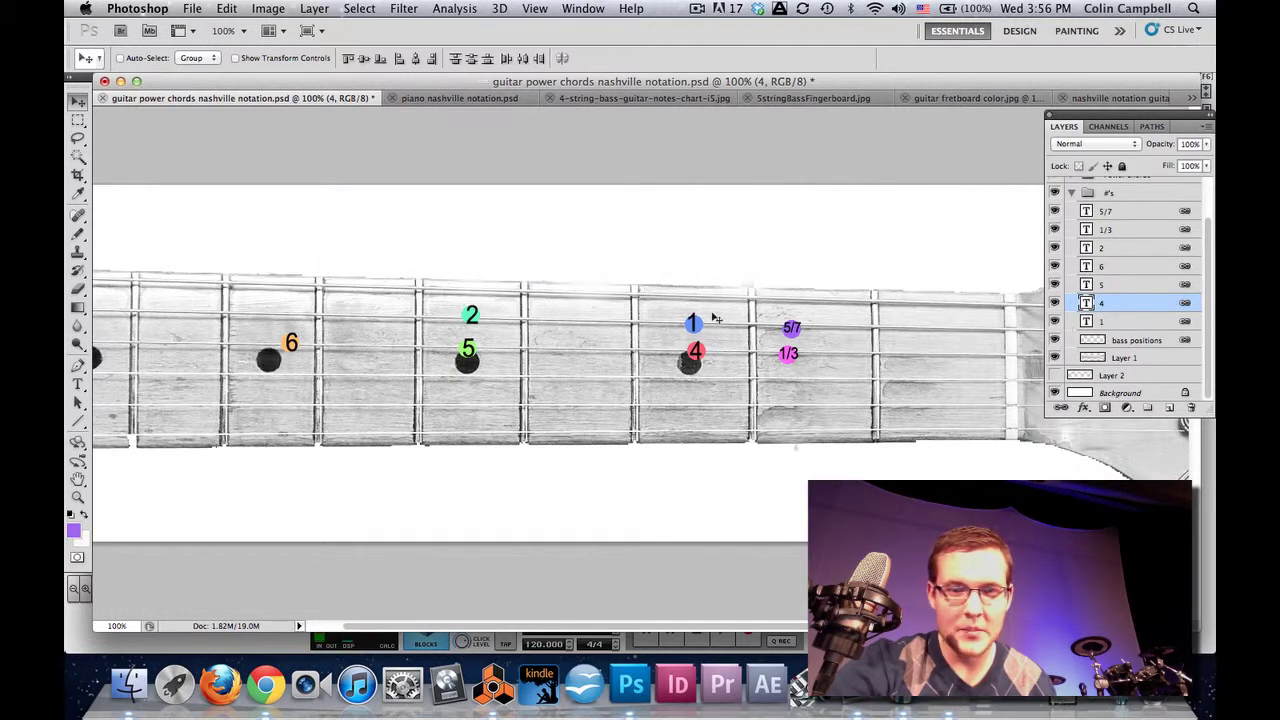
left_click_drag(697, 328, 696, 297)
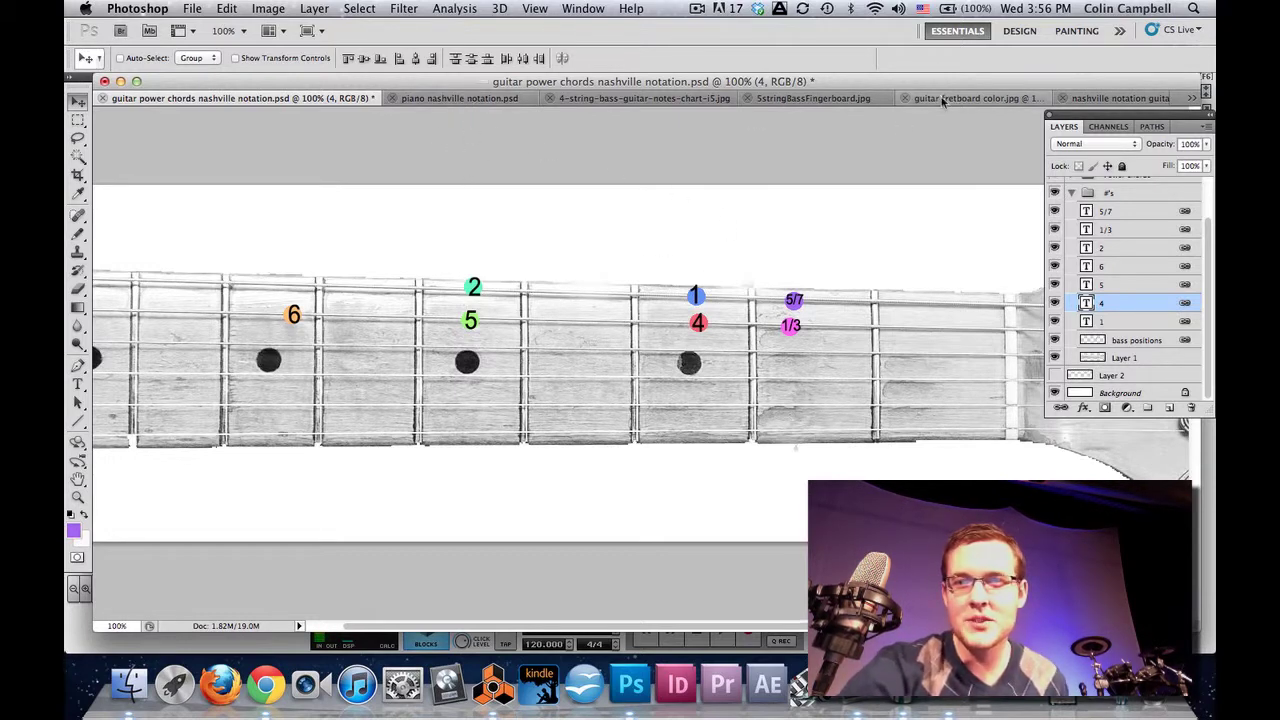
View the group 1 chord shape in the guitar root notes labeled document, hide it again and return to the power chords document.
left_click(1090, 100)
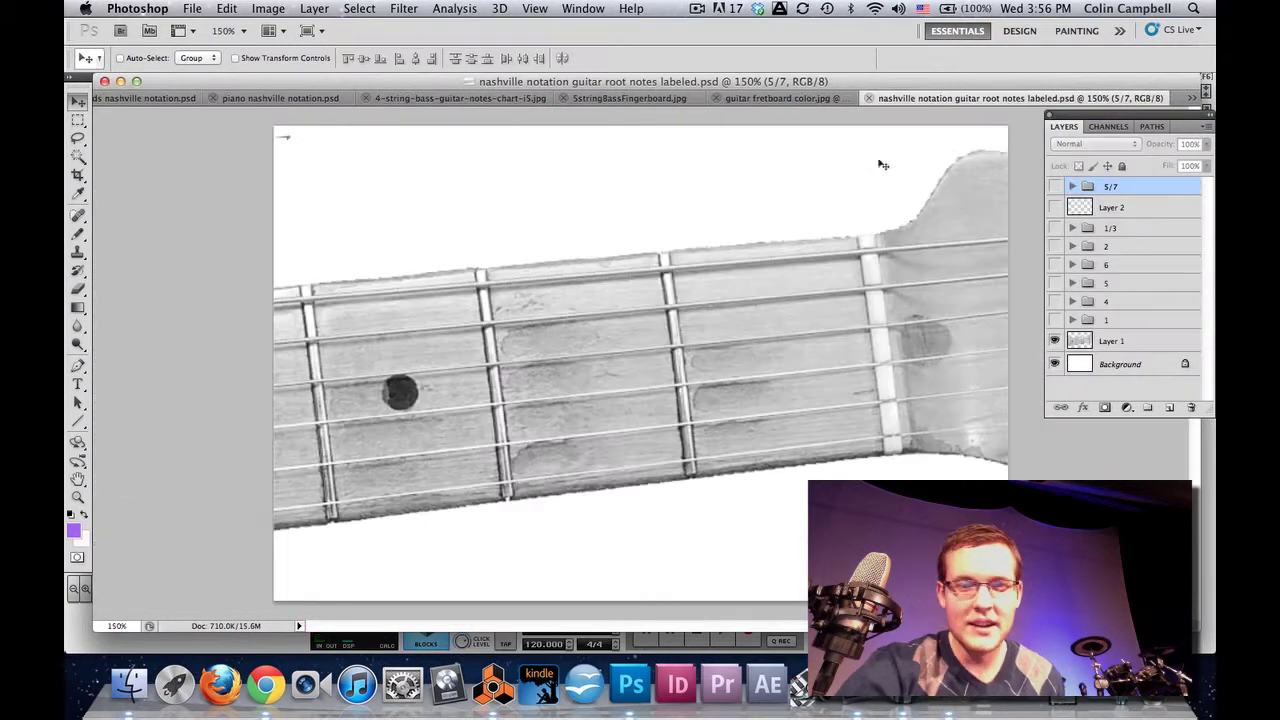
left_click(1054, 320)
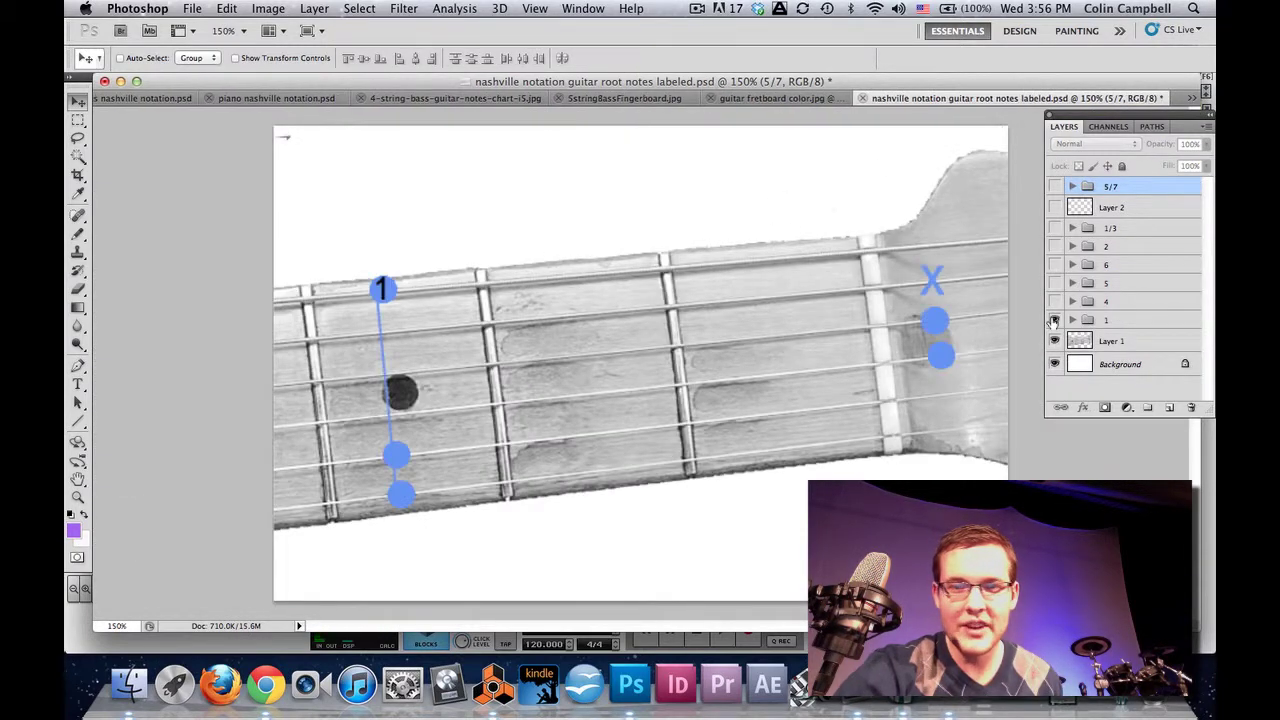
left_click(1054, 320)
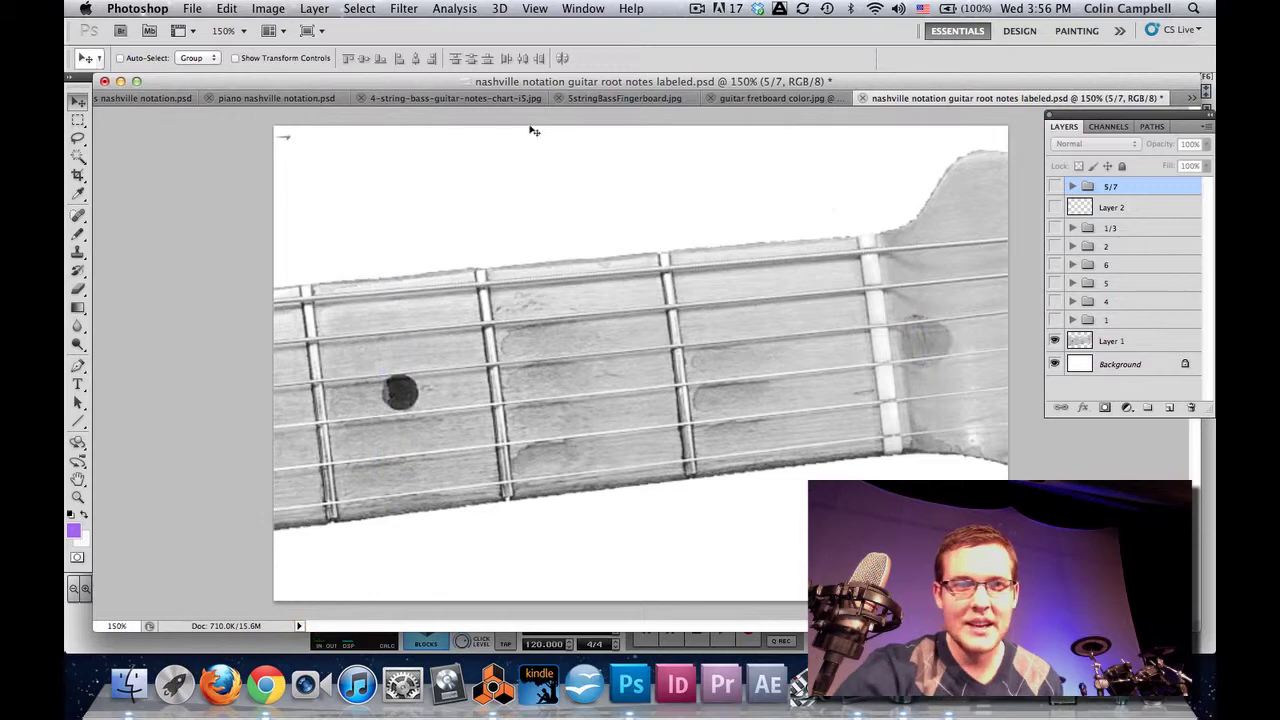
left_click(155, 98)
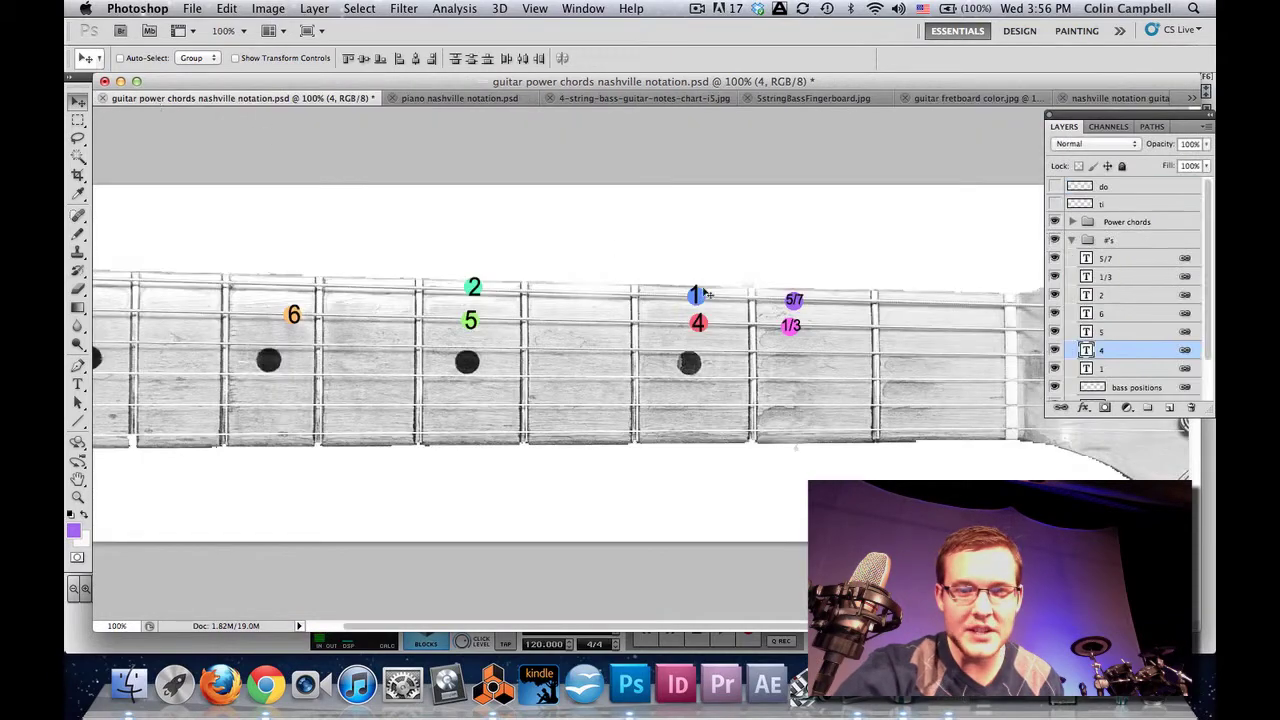
Switch to the Chrome spreadsheet to review the Nashville chord families chart, and return to the Photoshop fretboard.
key("F3")
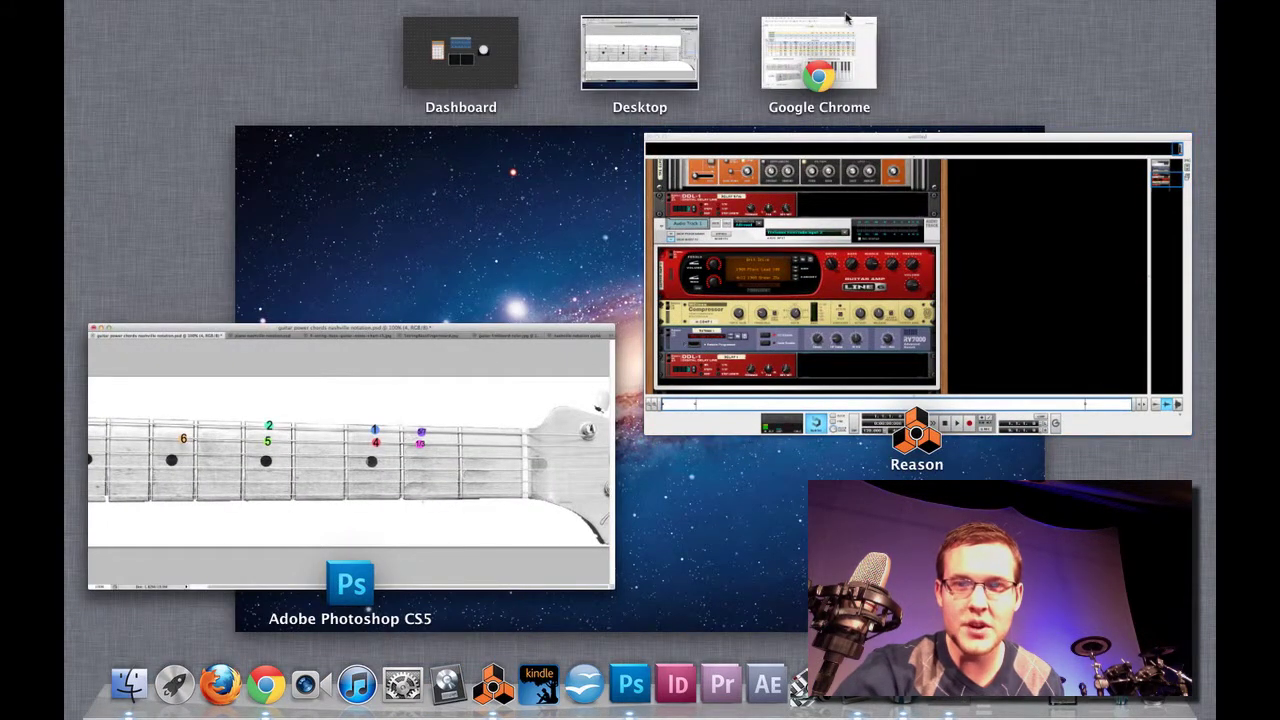
left_click(855, 33)
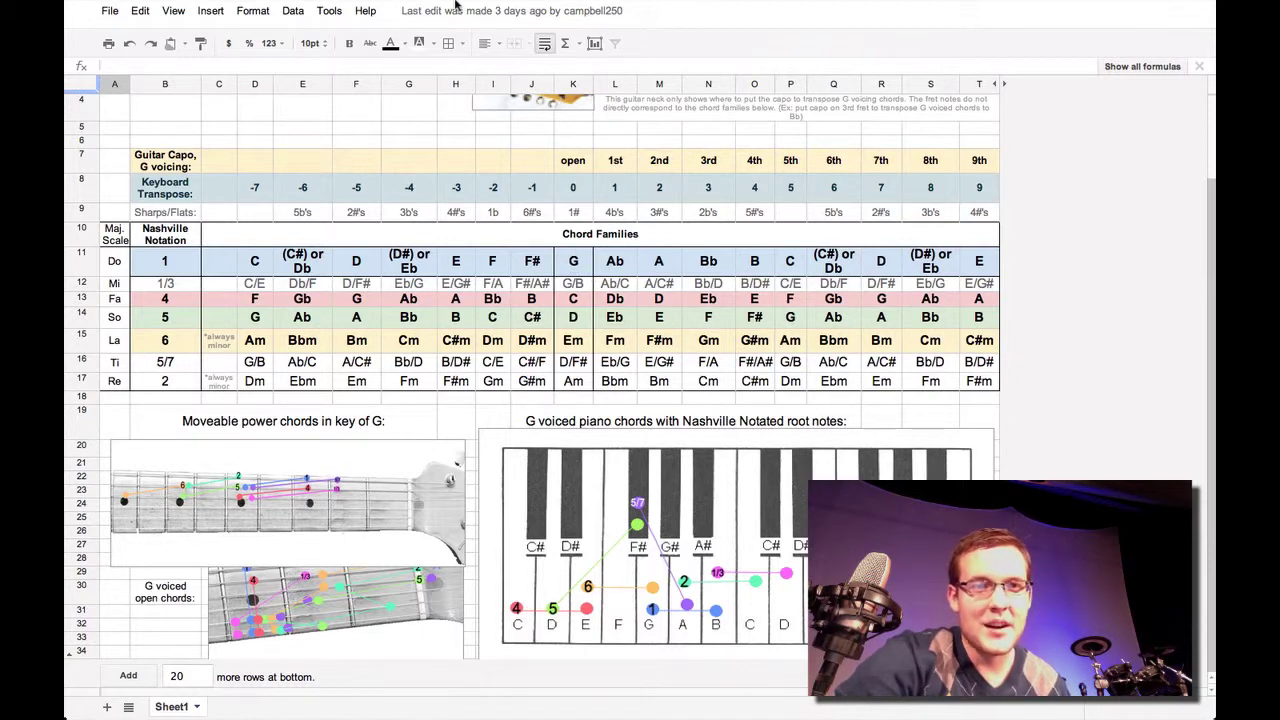
key("super+shift+f")
key("ctrl+Up")
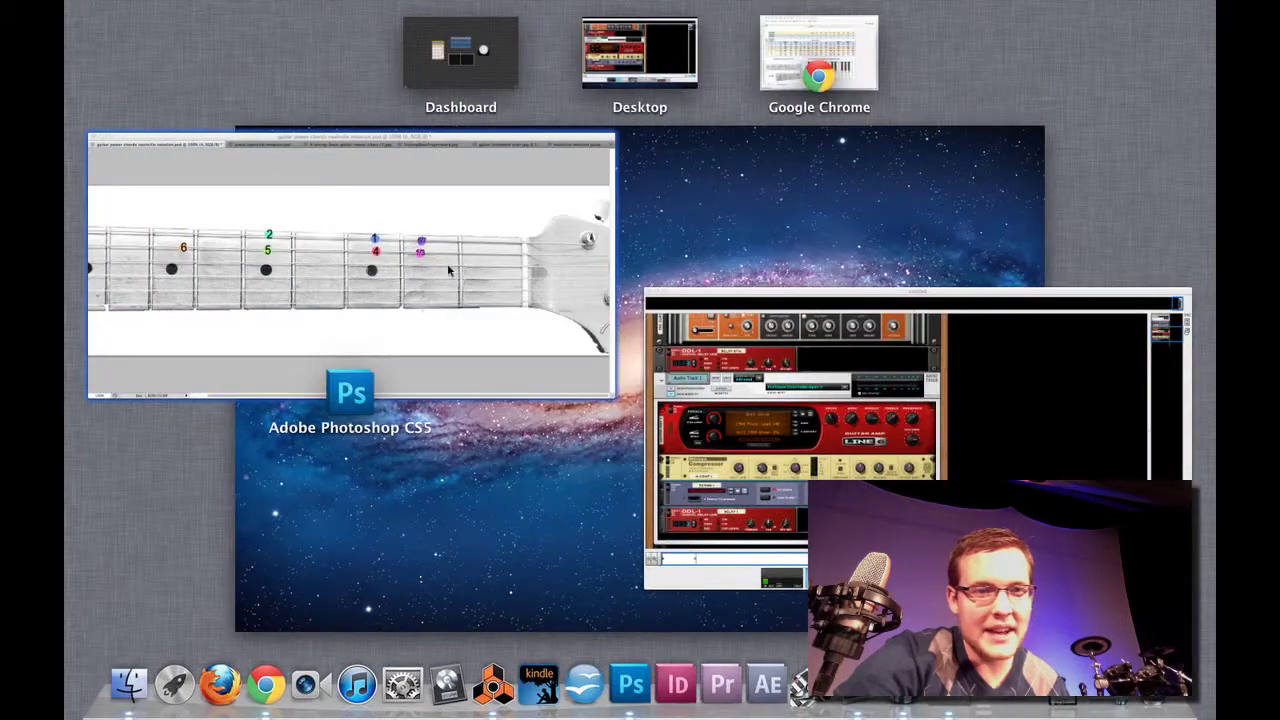
left_click(455, 270)
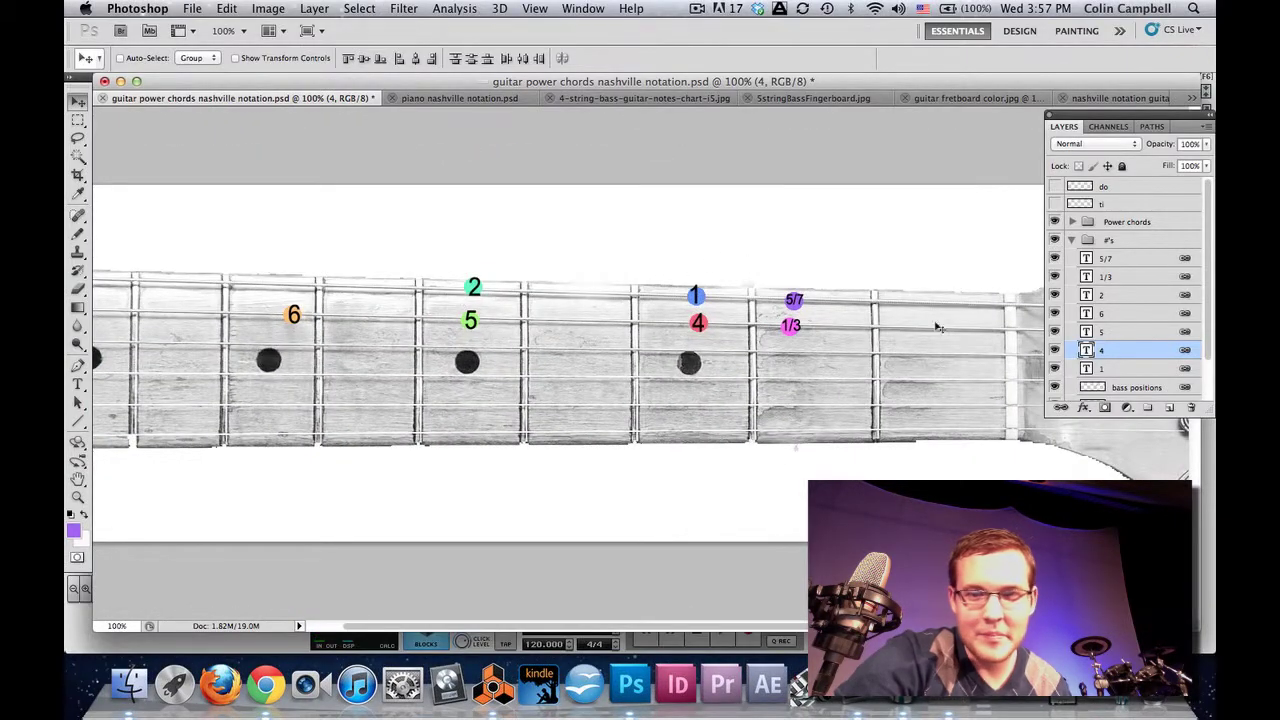
Show the ti and do dots on the fretboard, hide them again, and nudge the linked number pattern slightly into place.
left_click(1055, 203)
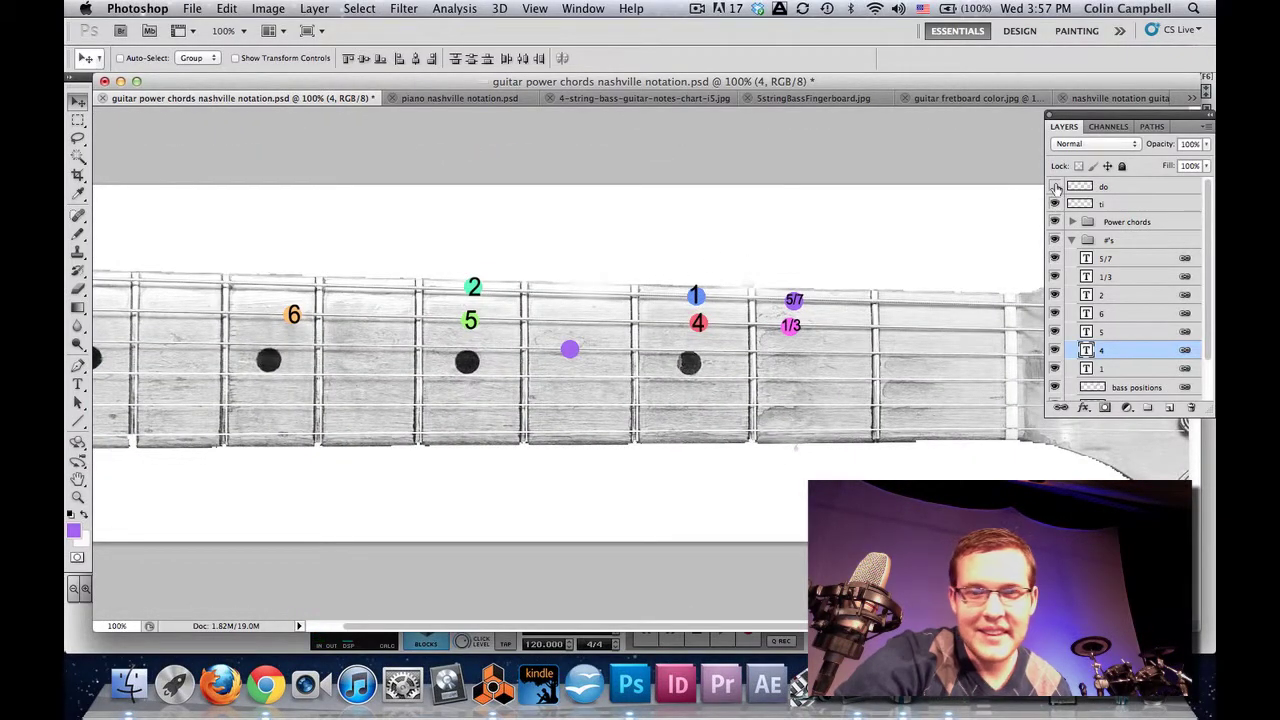
left_click(1055, 187)
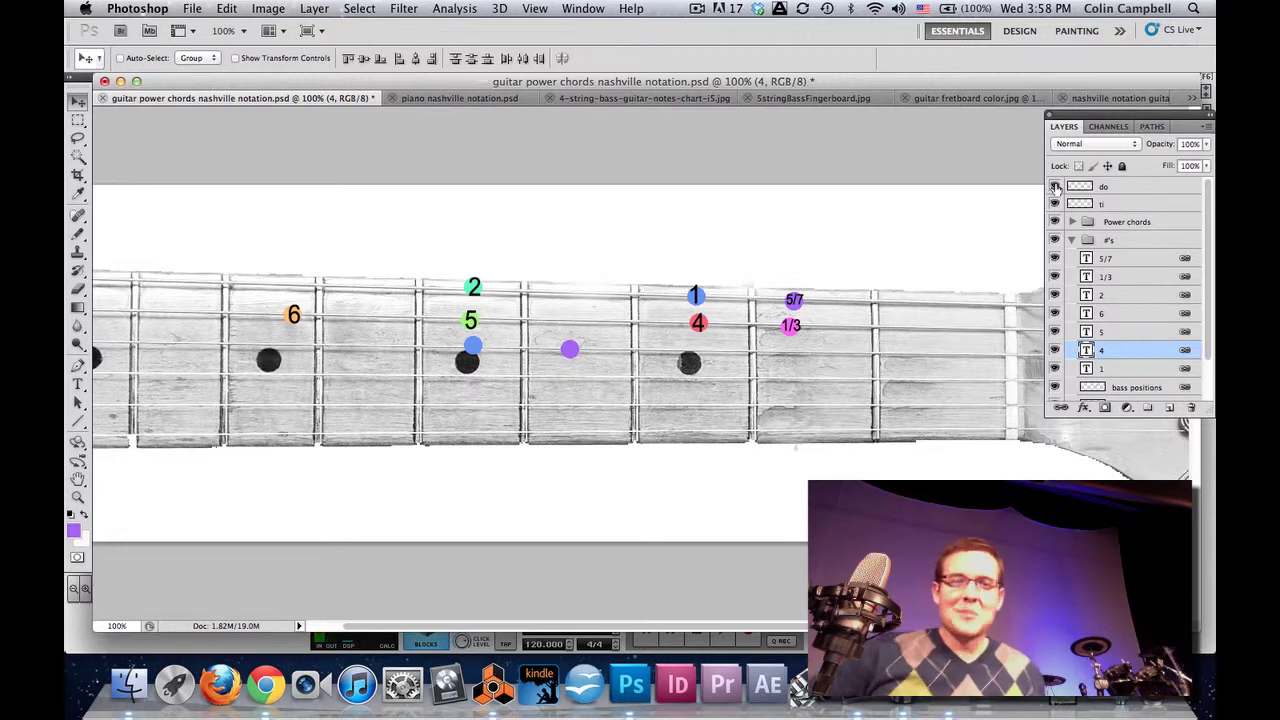
left_click_drag(1057, 187, 1056, 204)
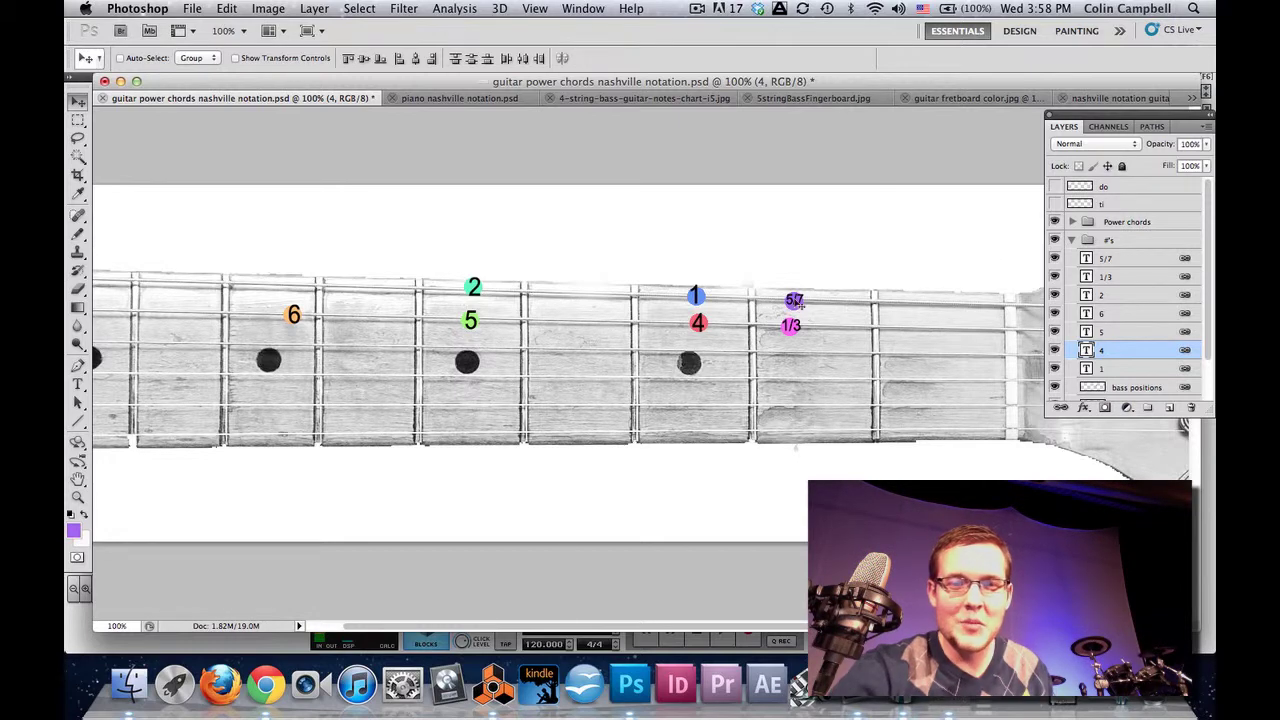
left_click_drag(795, 300, 791, 302)
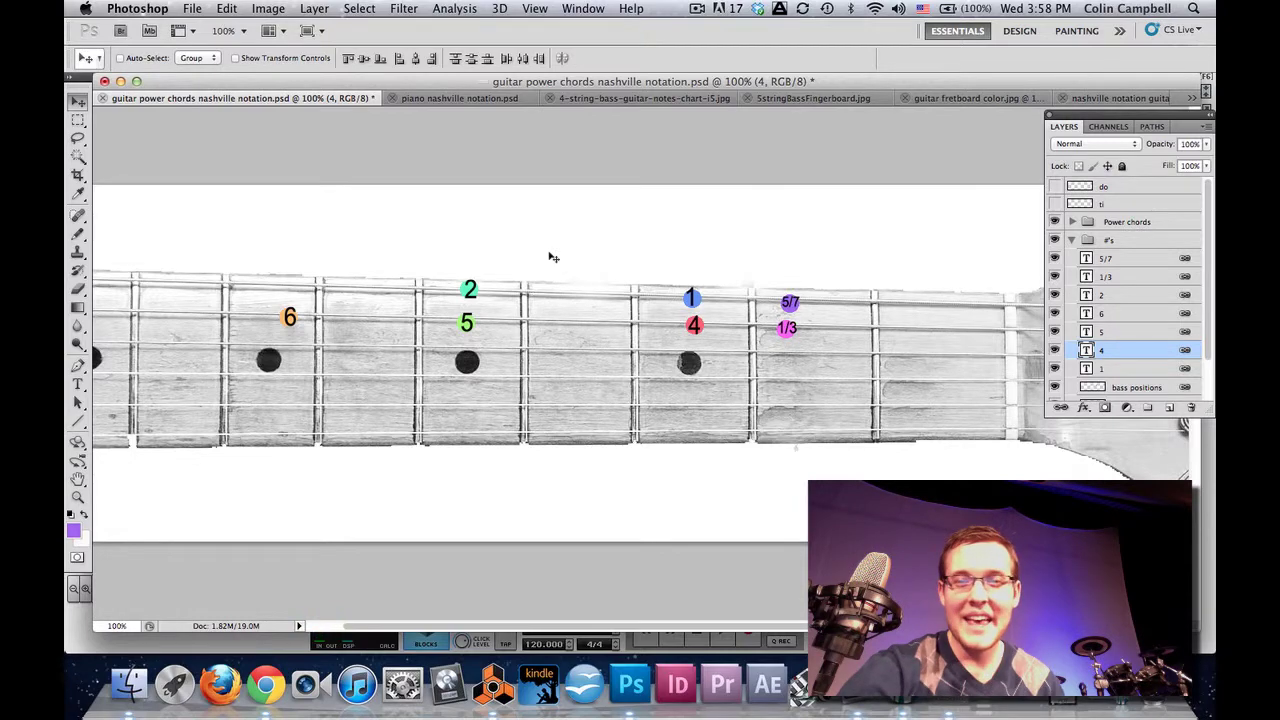
Check the G column of the chord families chart in the Chrome spreadsheet and come back to the Photoshop fretboard.
key("ctrl+Up")
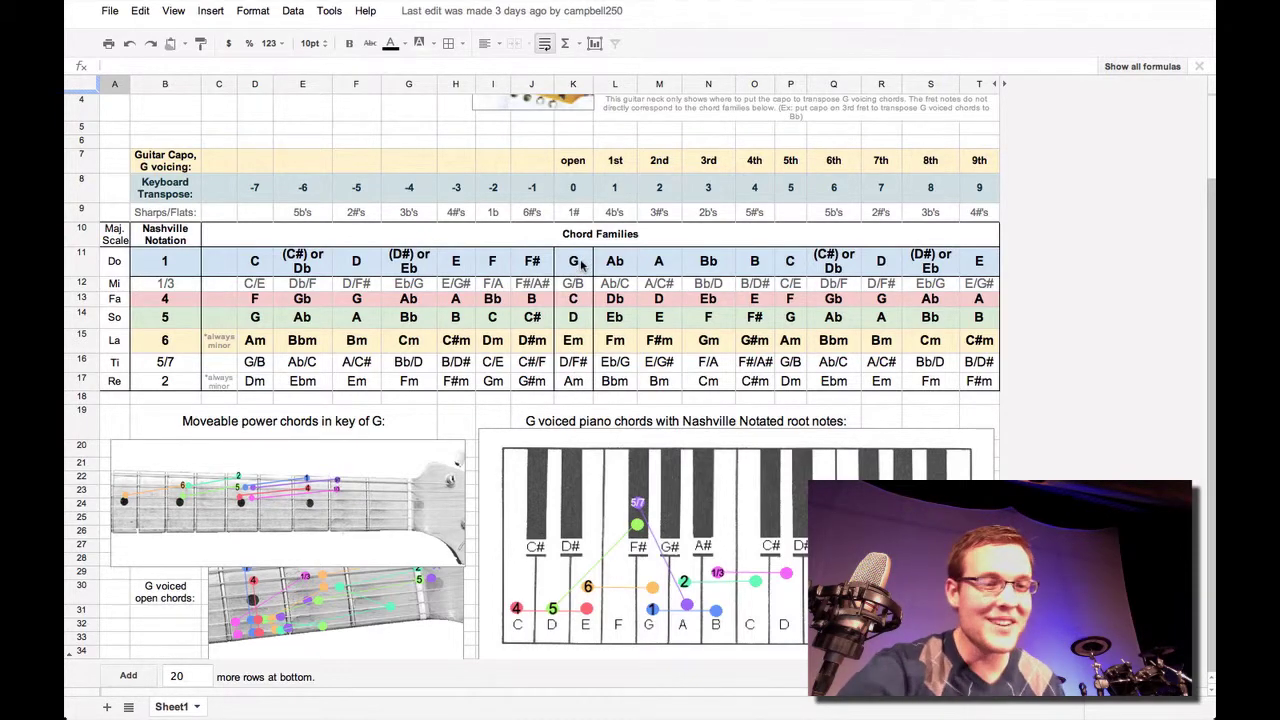
key("ctrl+Up")
left_click(512, 284)
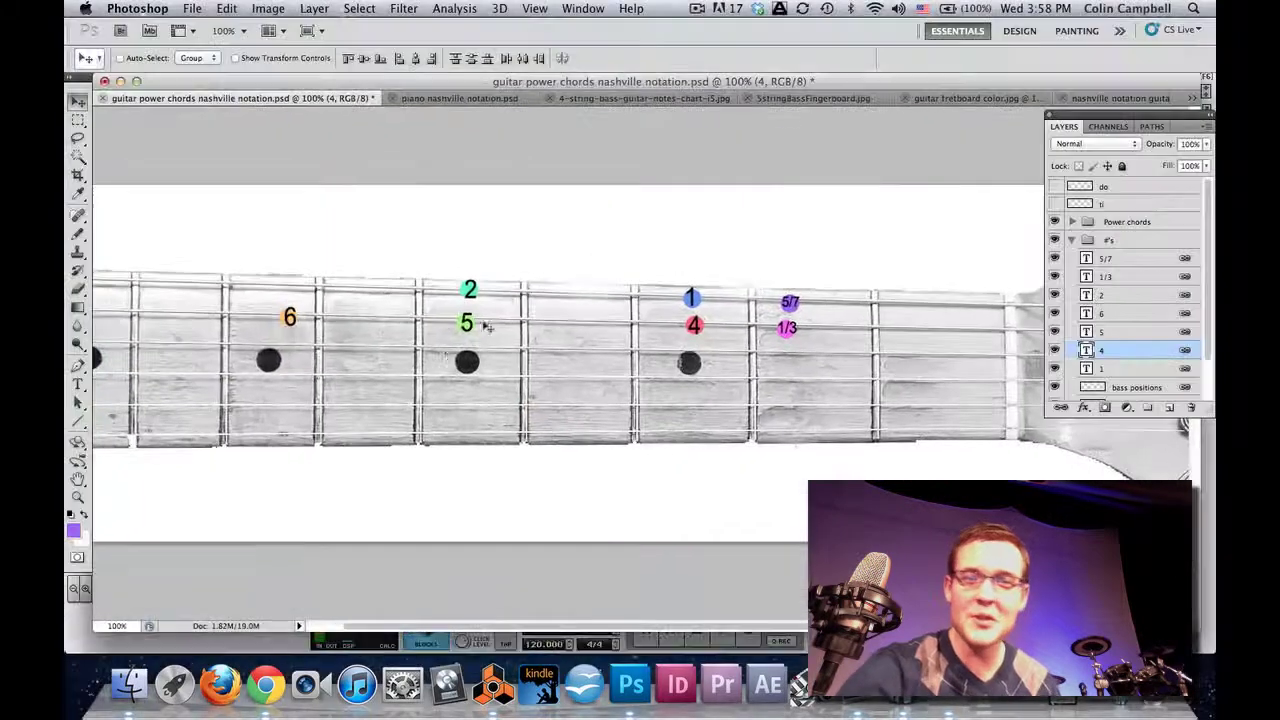